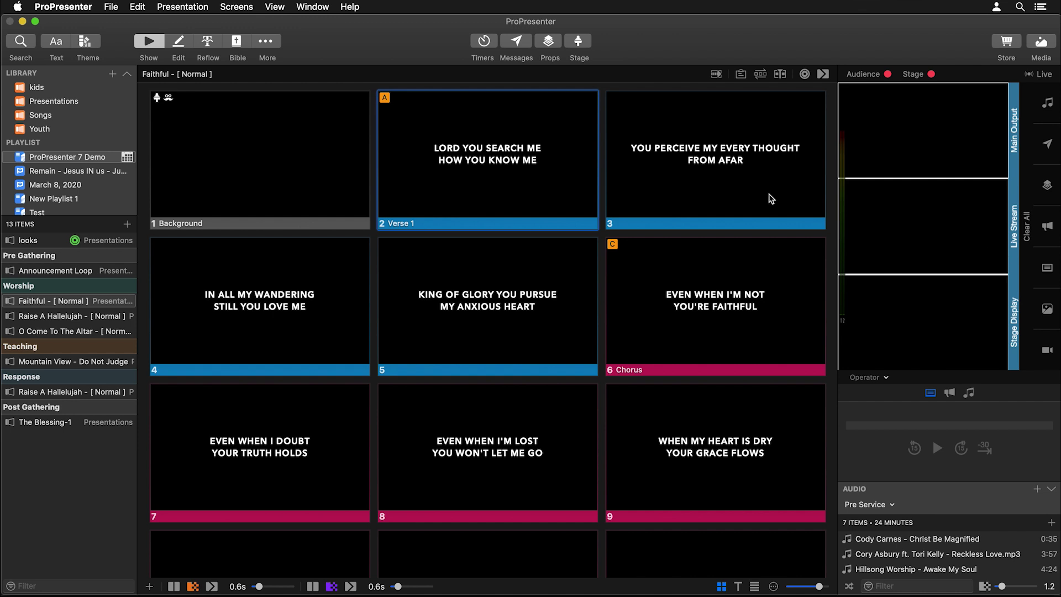
# Present the Verse 1 slide live and centre-align the Current Slide text in the Music stage layout, returning to the presentation view.
pyautogui.click(479, 157)
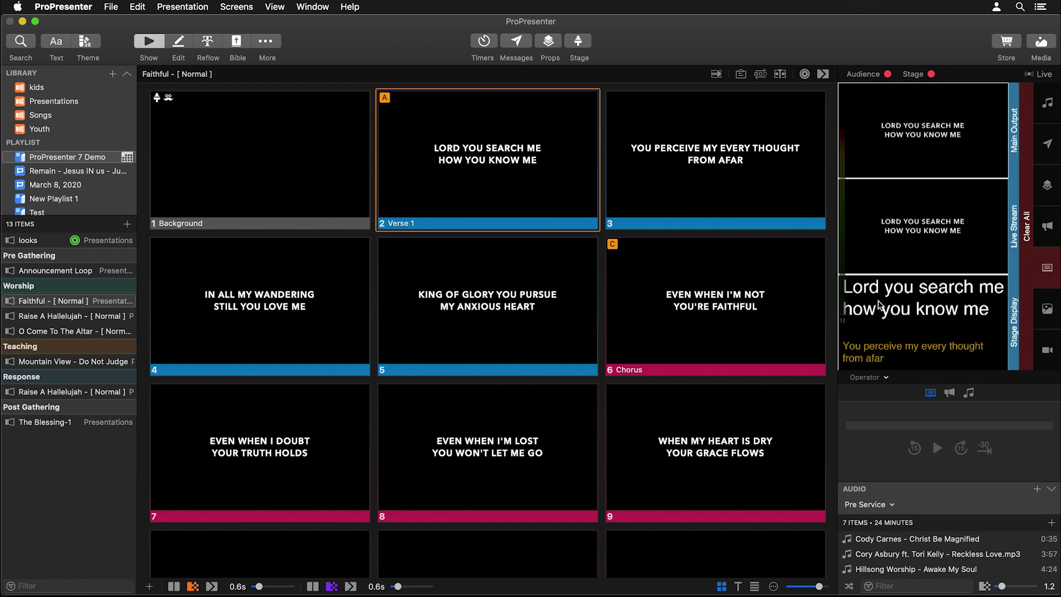
pyautogui.click(267, 41)
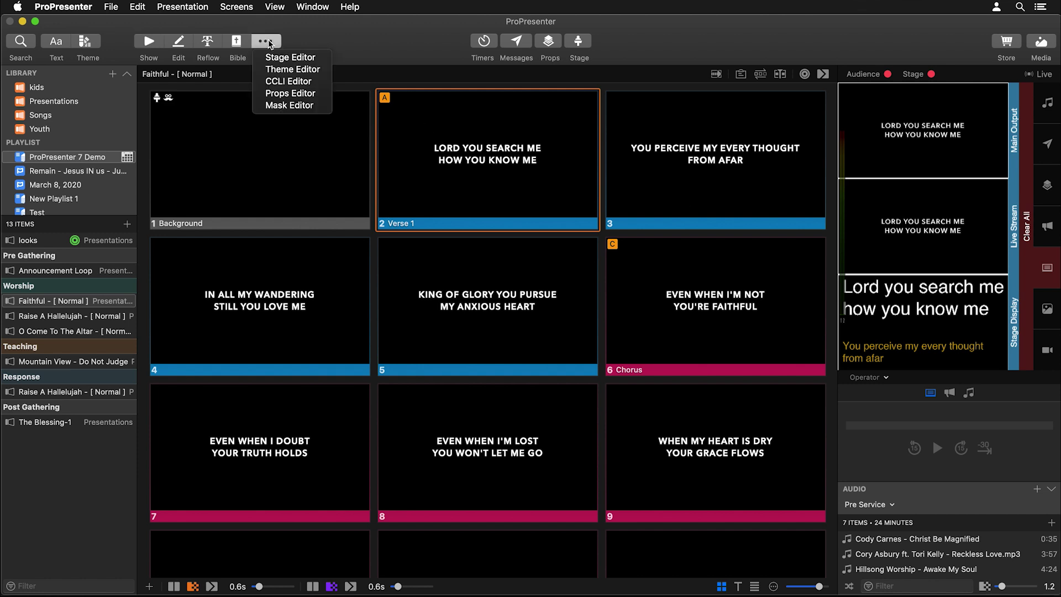
pyautogui.click(290, 59)
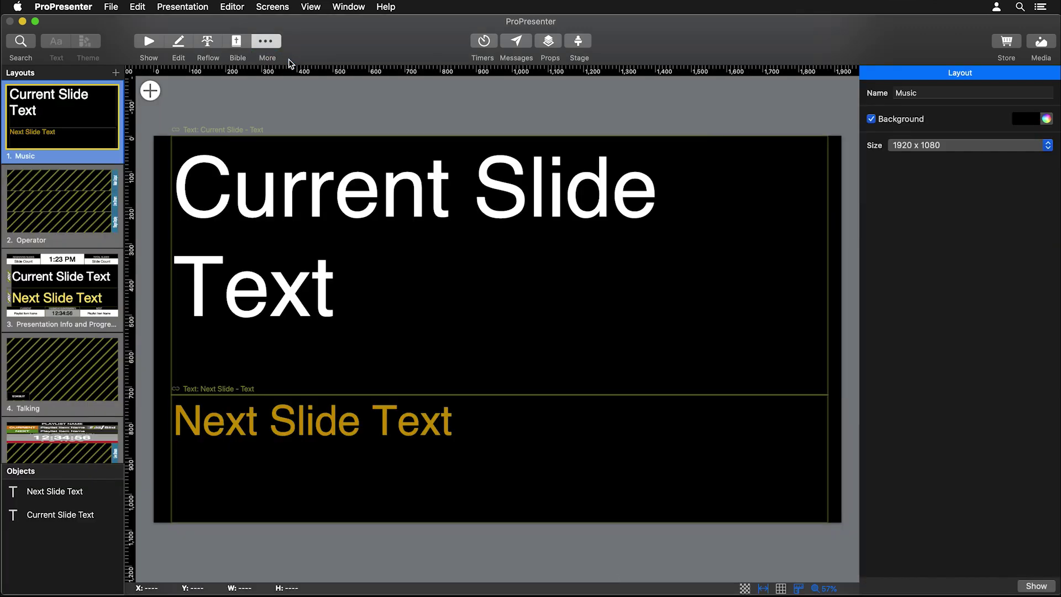
pyautogui.click(316, 197)
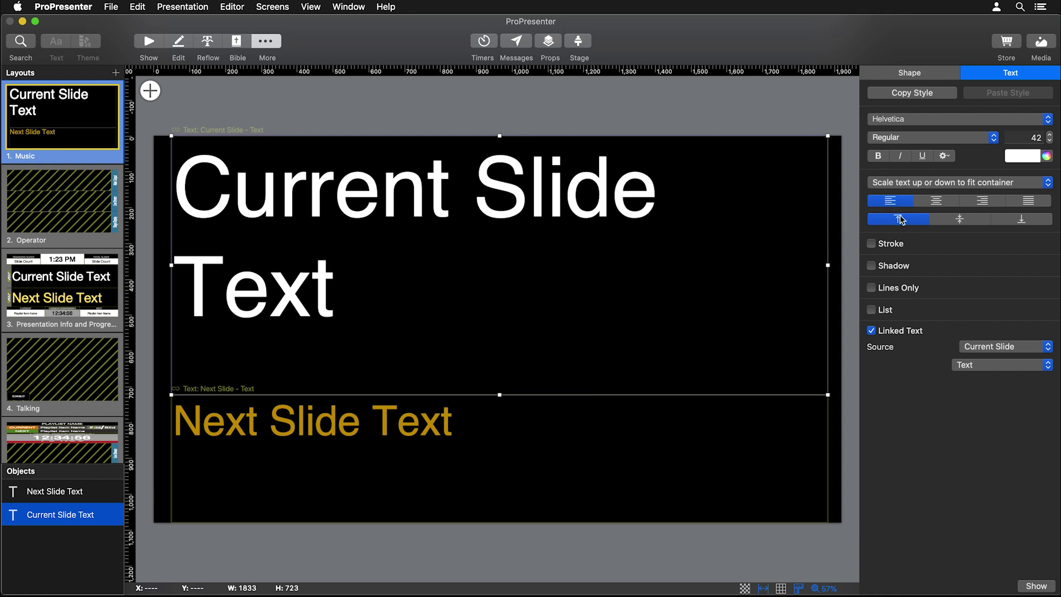
pyautogui.click(942, 203)
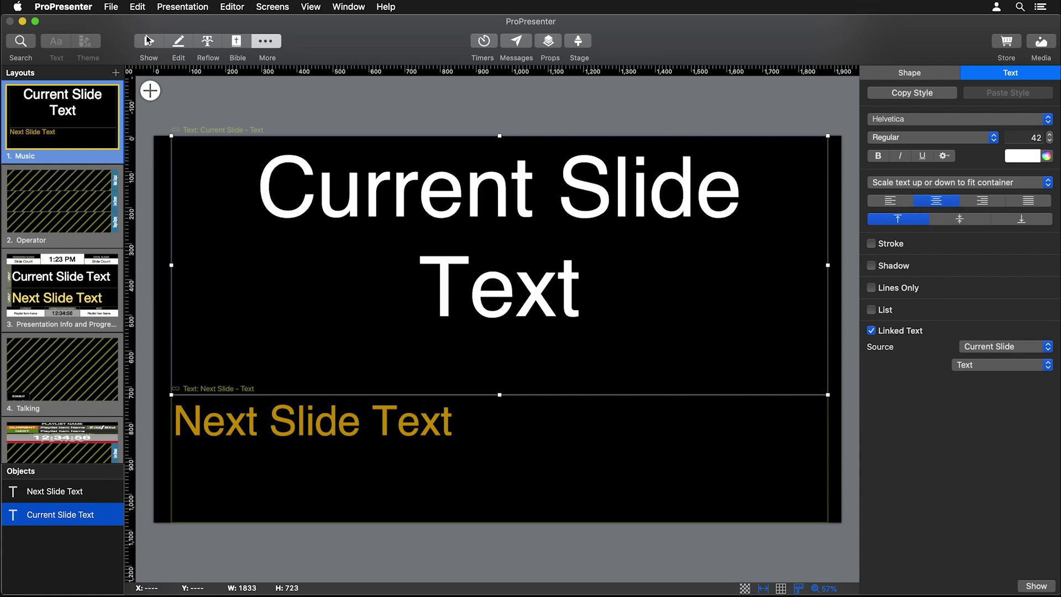
pyautogui.click(149, 41)
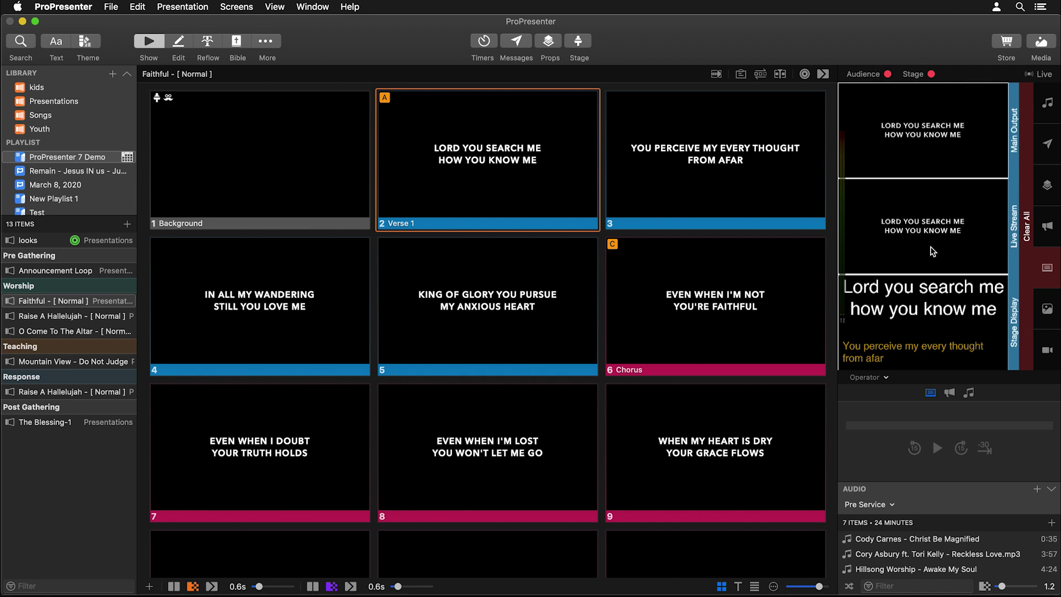
# Create a new theme called Tutorial and name its slide Lower 3rd.
pyautogui.click(95, 44)
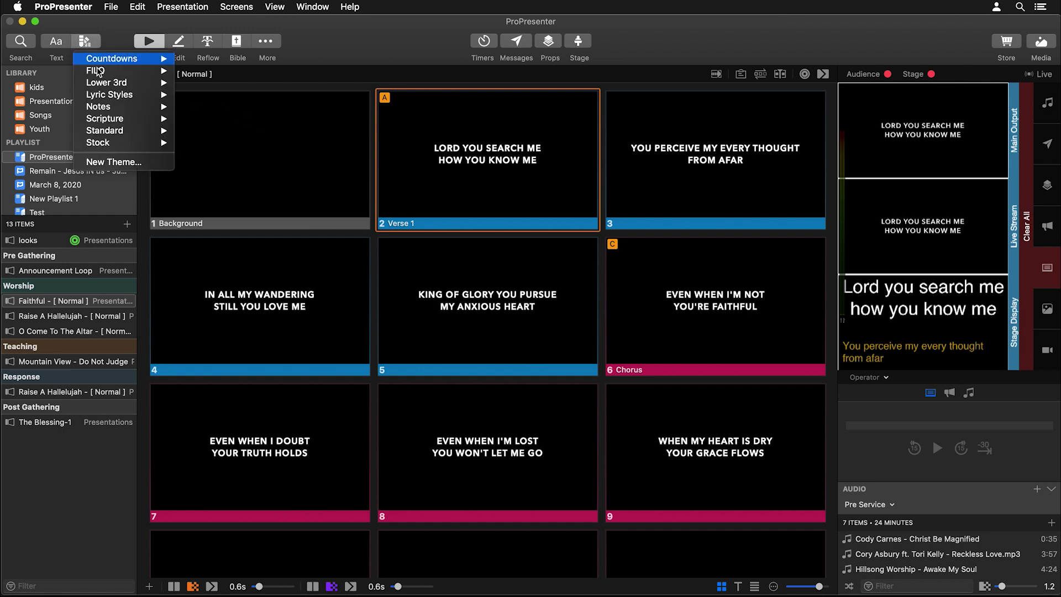
pyautogui.click(117, 162)
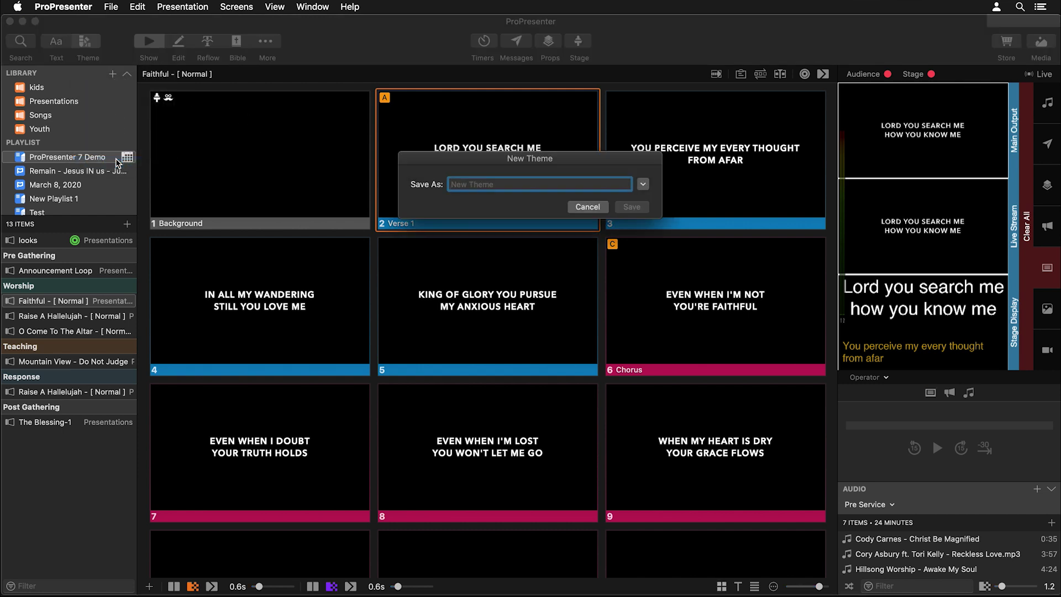
pyautogui.write('Tutorial')
pyautogui.press('Return')
pyautogui.click(908, 91)
pyautogui.write('Lower')
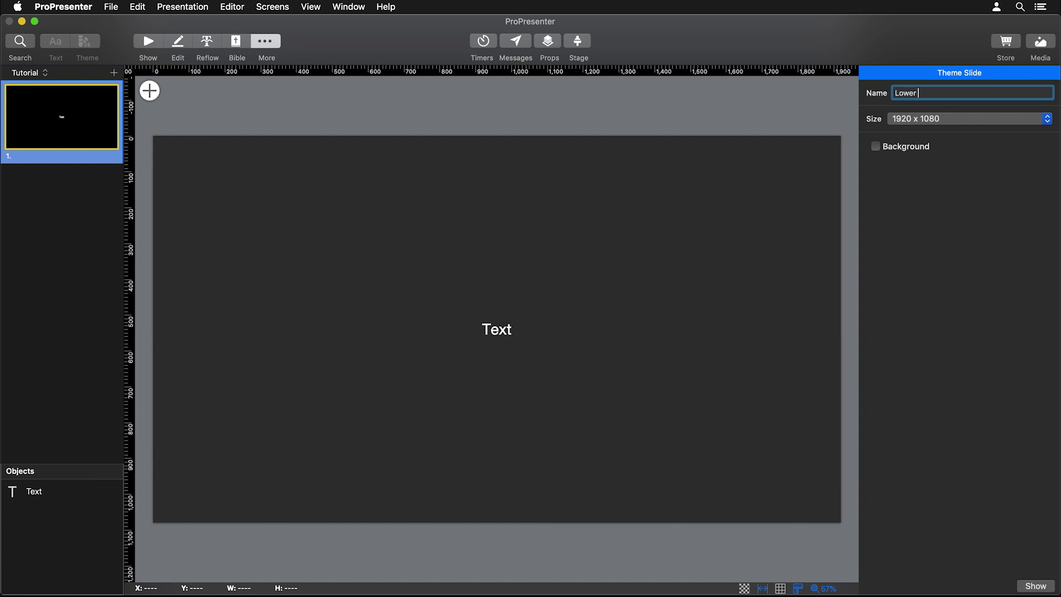
pyautogui.write(' 3rd')
pyautogui.press('Return')
# Shrink the theme's text box to about 1620 x 404 and place it in the lower third of the slide.
pyautogui.click(494, 354)
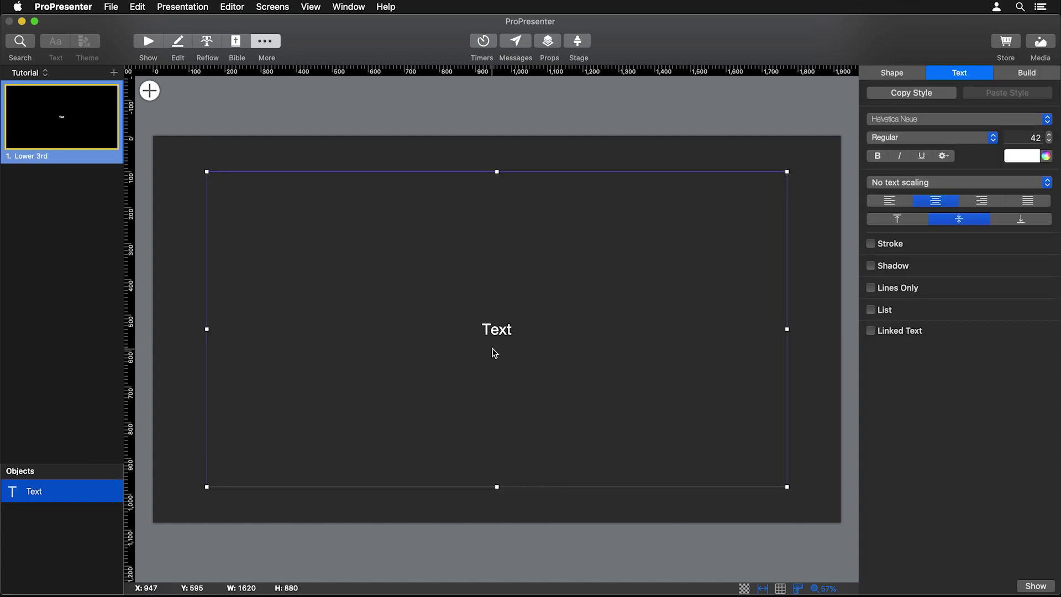
pyautogui.moveTo(497, 172); pyautogui.dragTo(497, 332)
pyautogui.moveTo(512, 372); pyautogui.dragTo(512, 398)
pyautogui.moveTo(496, 360); pyautogui.dragTo(497, 368)
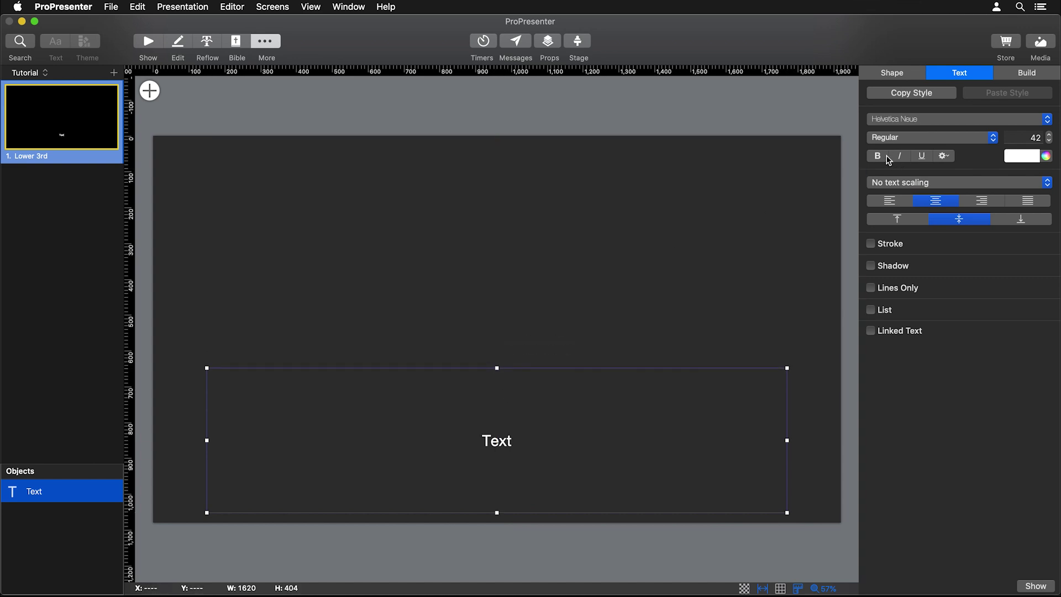
# Make the text box's font bold and set its size to 80.
pyautogui.click(878, 156)
pyautogui.doubleClick(1020, 137)
pyautogui.write('80')
pyautogui.press('Return')
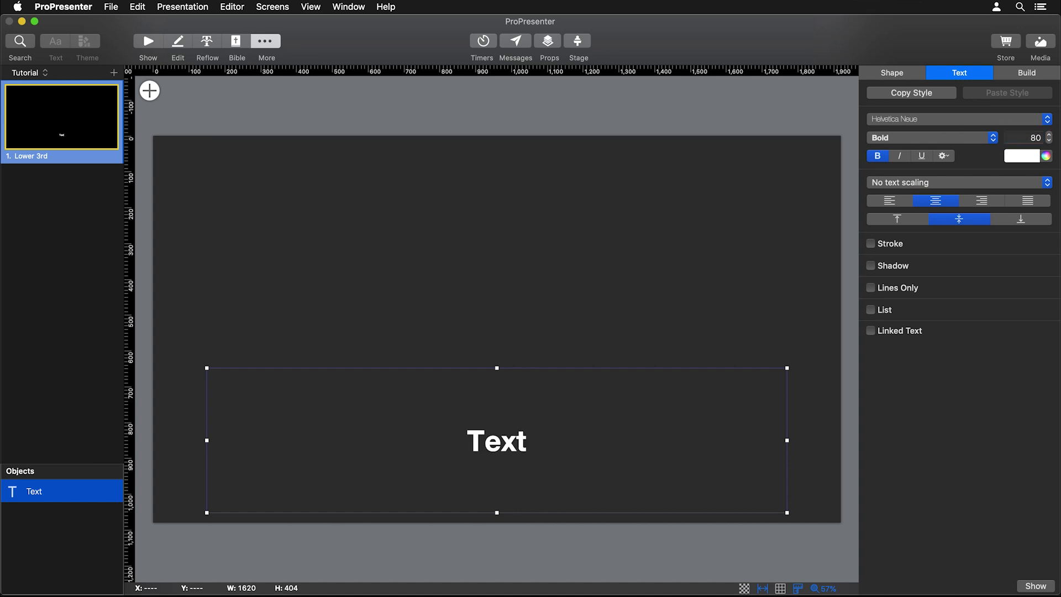
# Set the text's capitalization to All Caps and its character spacing to 4.
pyautogui.click(946, 158)
pyautogui.click(948, 200)
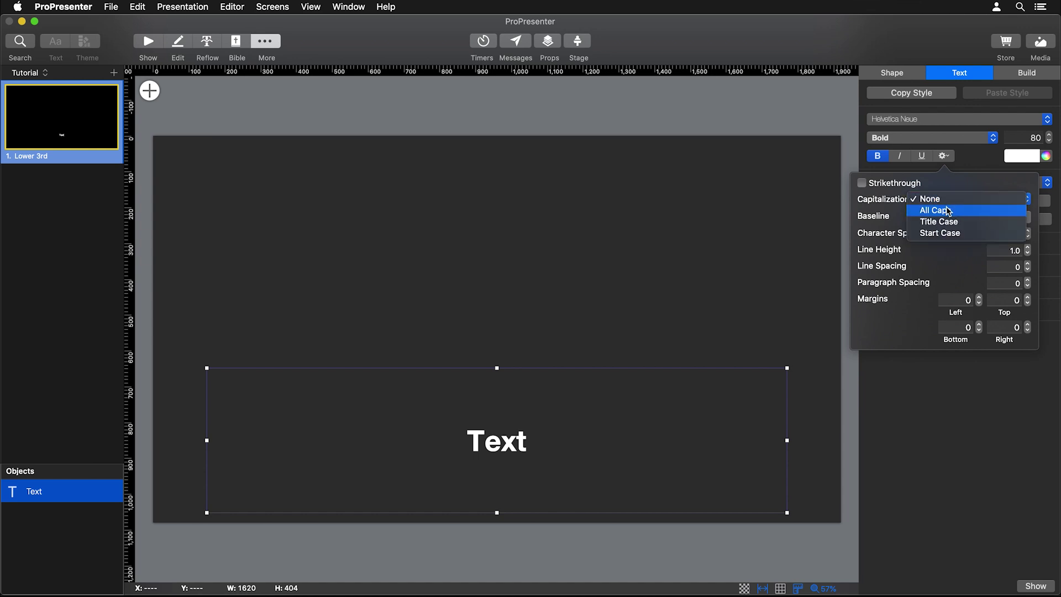
pyautogui.click(949, 211)
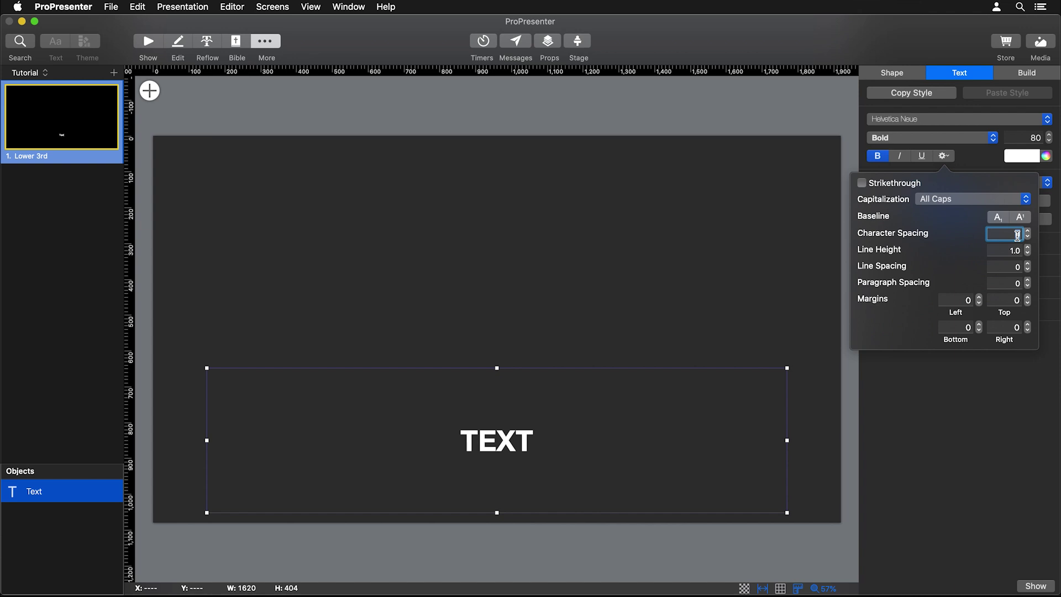
pyautogui.write('4')
pyautogui.press('Return')
pyautogui.click(982, 162)
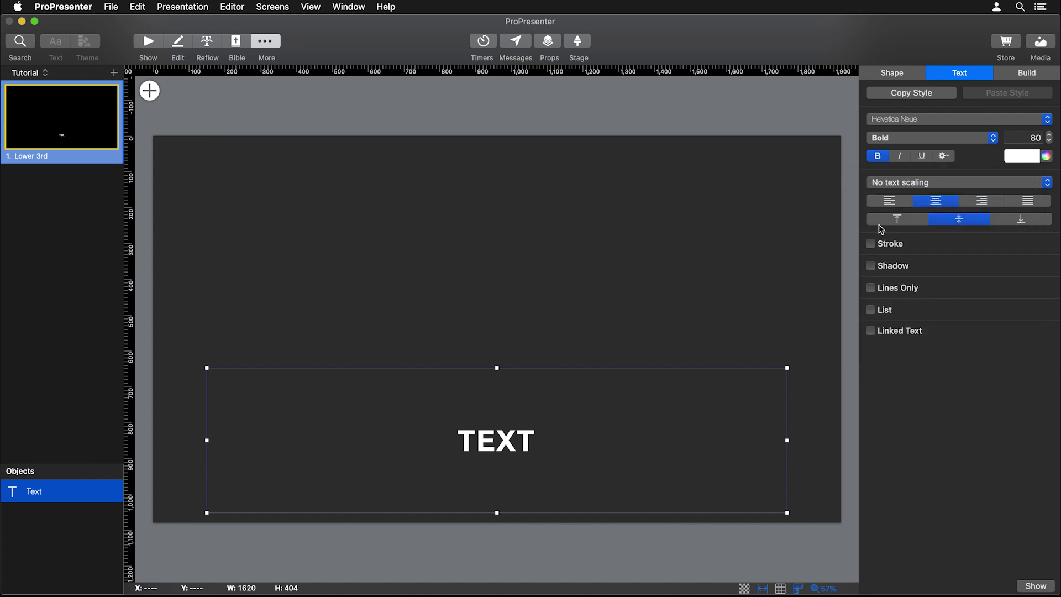
# Enable a stroke and a shadow on the lower-third text.
pyautogui.click(871, 244)
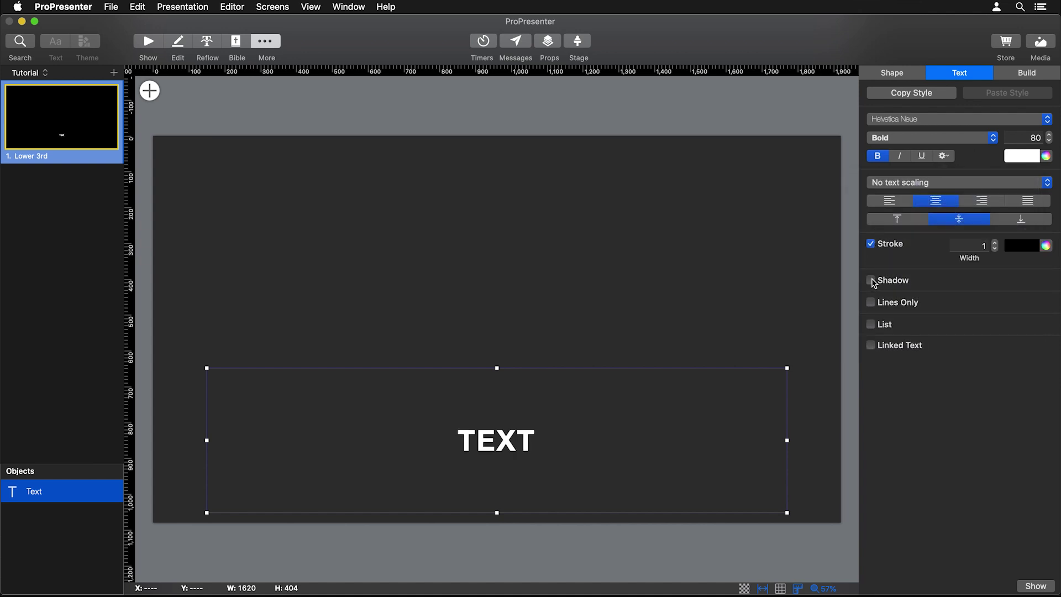
pyautogui.click(872, 281)
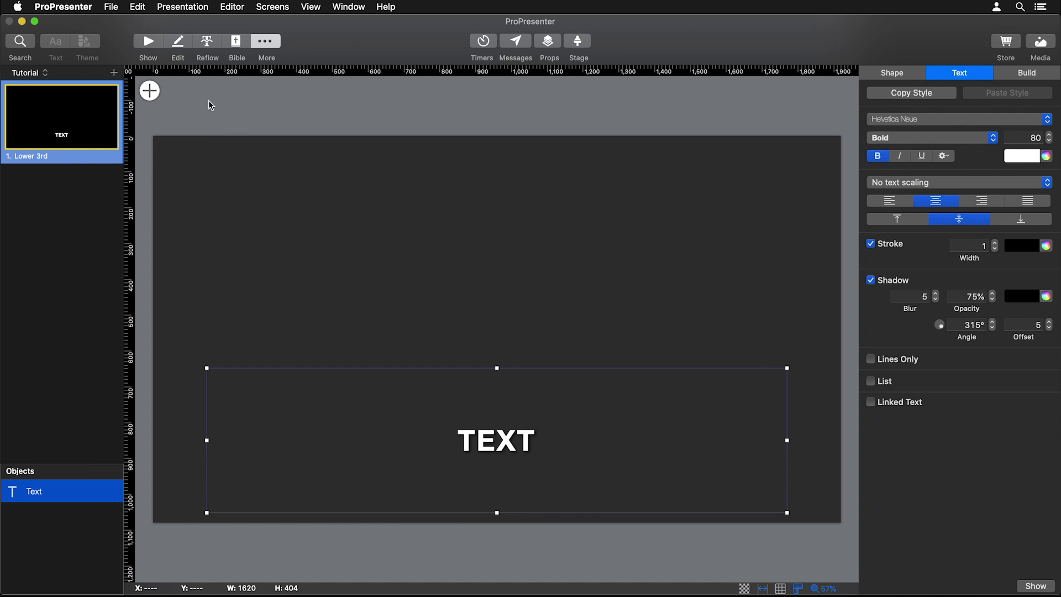
# Add a rectangle shape to the theme slide and stretch it over the full 1920 x 1080 area.
pyautogui.click(149, 91)
pyautogui.moveTo(198, 131)
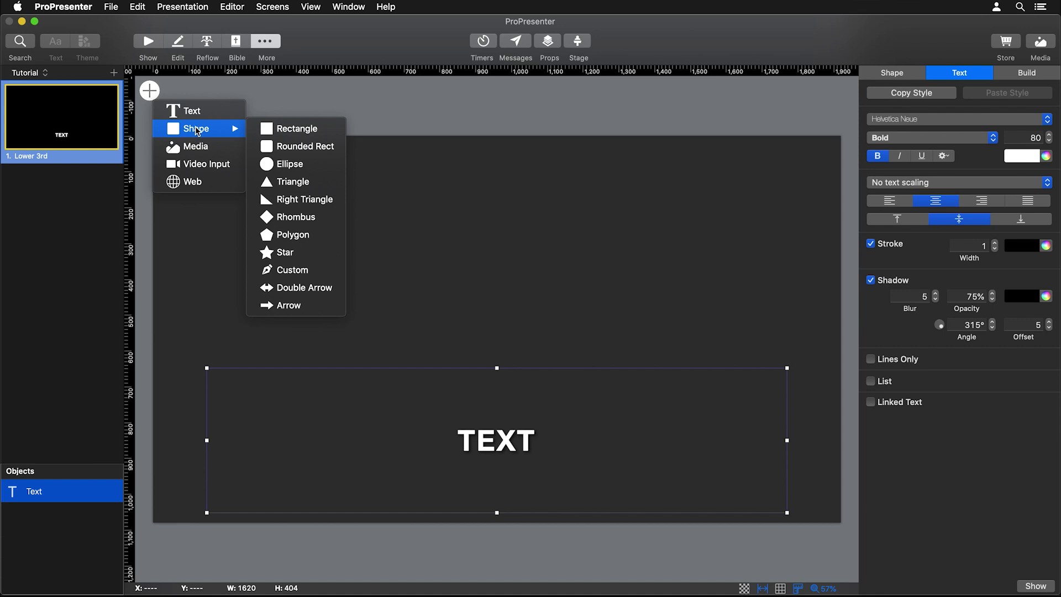
pyautogui.click(309, 128)
pyautogui.moveTo(495, 330); pyautogui.dragTo(185, 169)
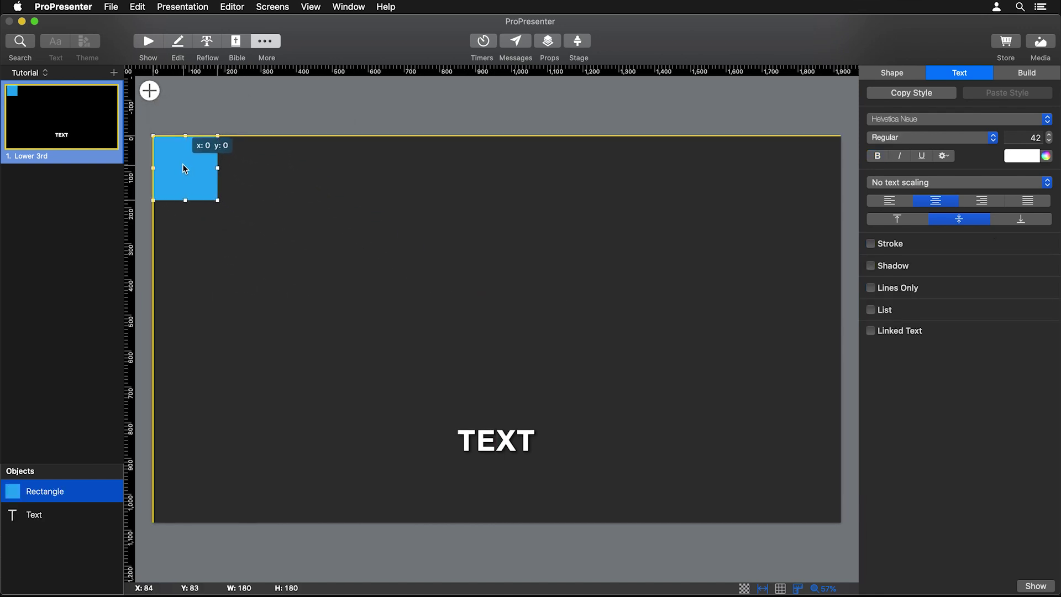
pyautogui.moveTo(217, 200); pyautogui.dragTo(841, 523)
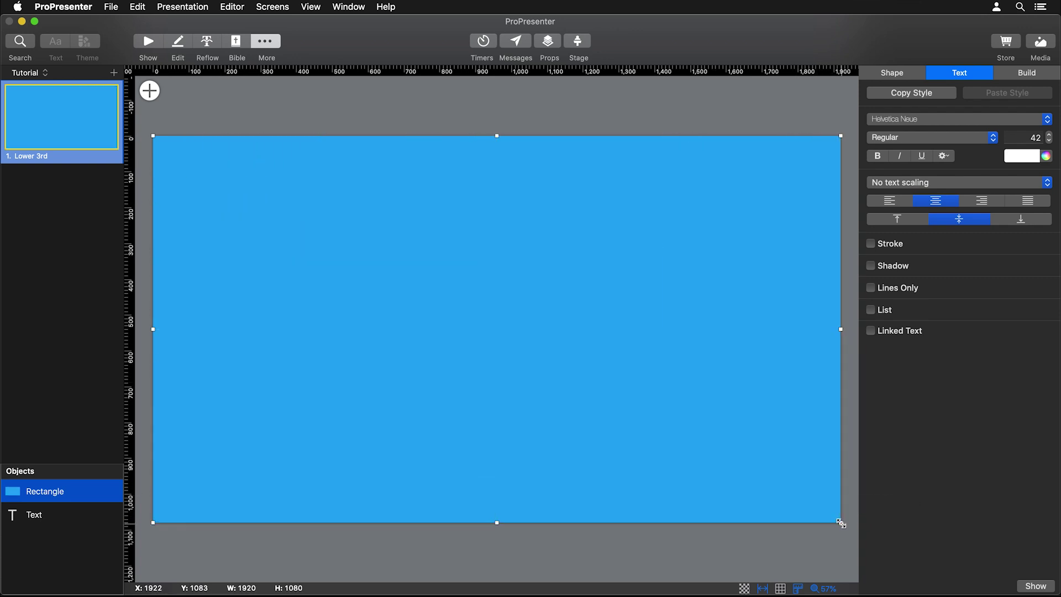
# Set the rectangle's fill to pure green, hex 00FF00, using RGB values 0, 255, 0.
pyautogui.click(903, 74)
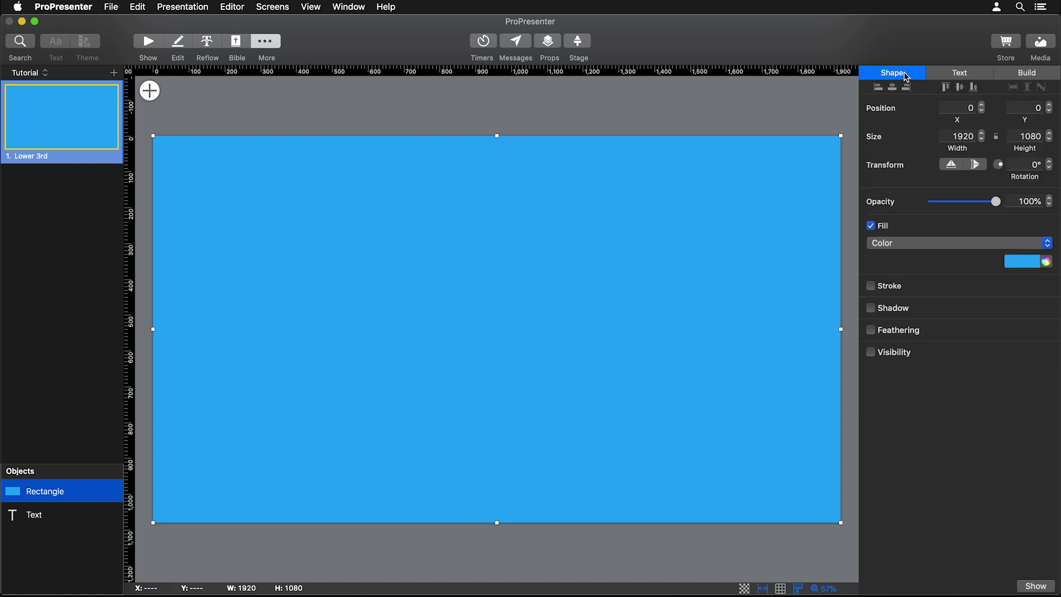
pyautogui.click(1046, 261)
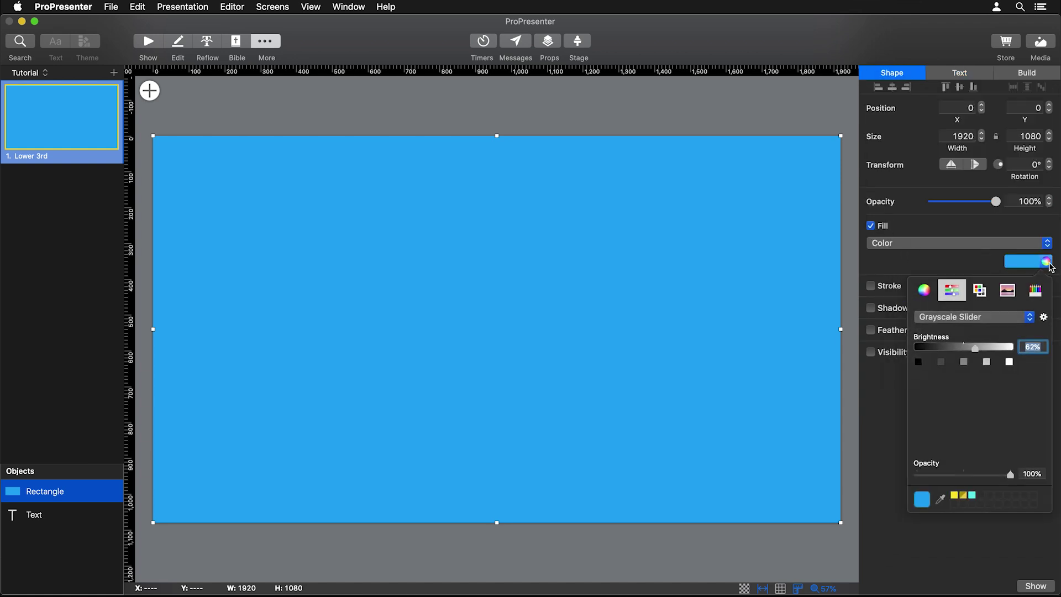
pyautogui.click(954, 317)
pyautogui.click(949, 330)
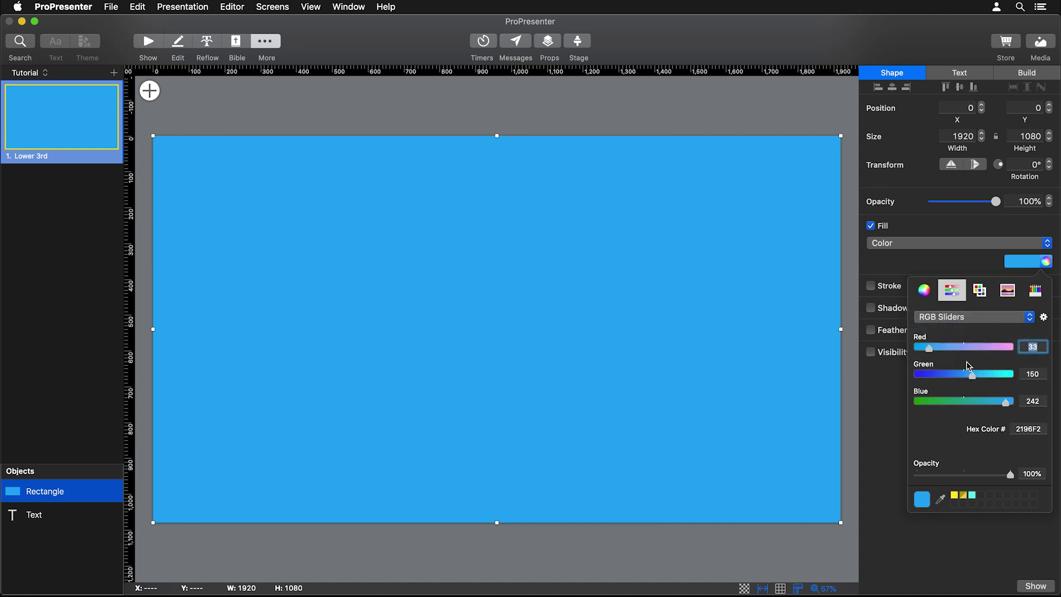
pyautogui.moveTo(930, 348); pyautogui.dragTo(917, 347)
pyautogui.moveTo(972, 375); pyautogui.dragTo(880, 409)
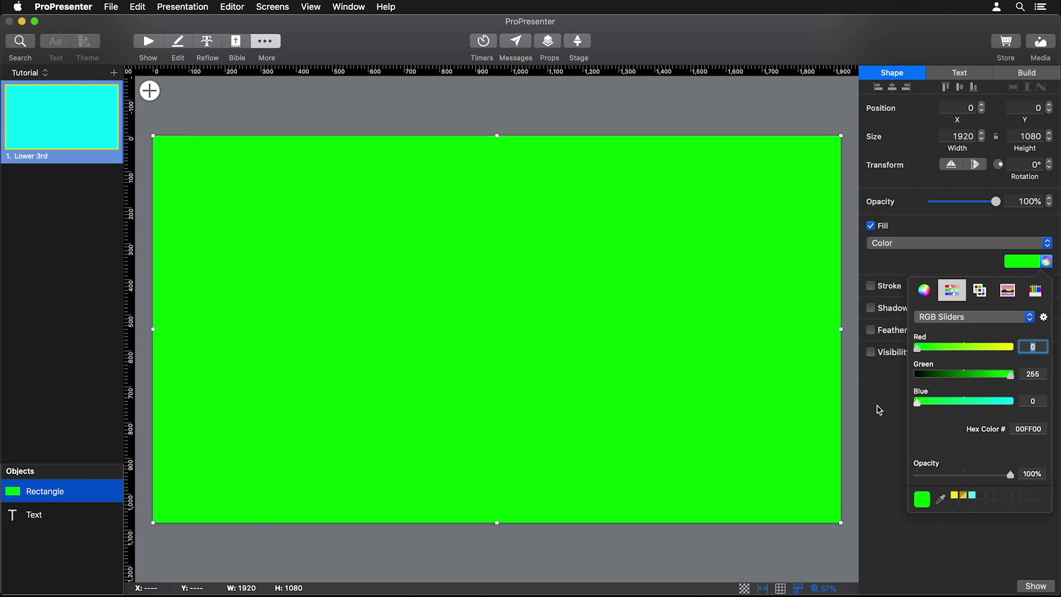
# Move the green rectangle behind the text in the object order and return to the presentation view.
pyautogui.moveTo(48, 493); pyautogui.dragTo(52, 529)
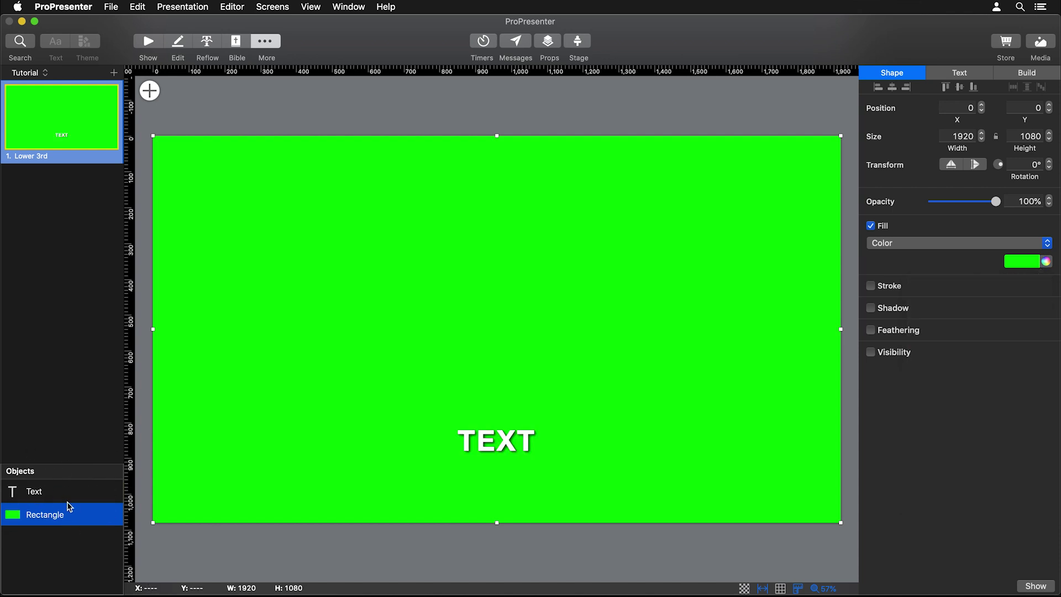
pyautogui.click(576, 454)
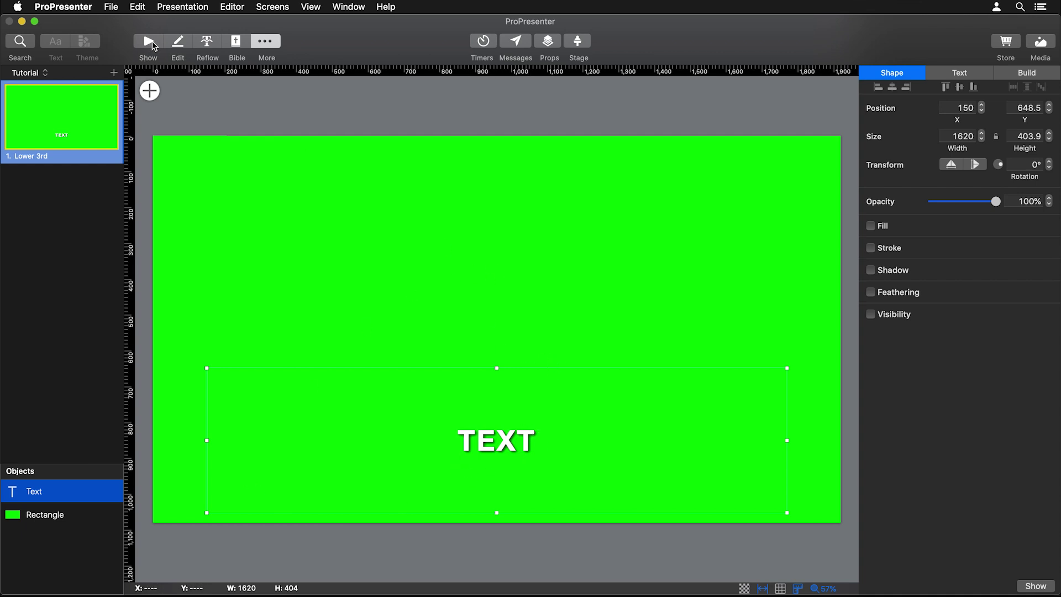
pyautogui.click(148, 42)
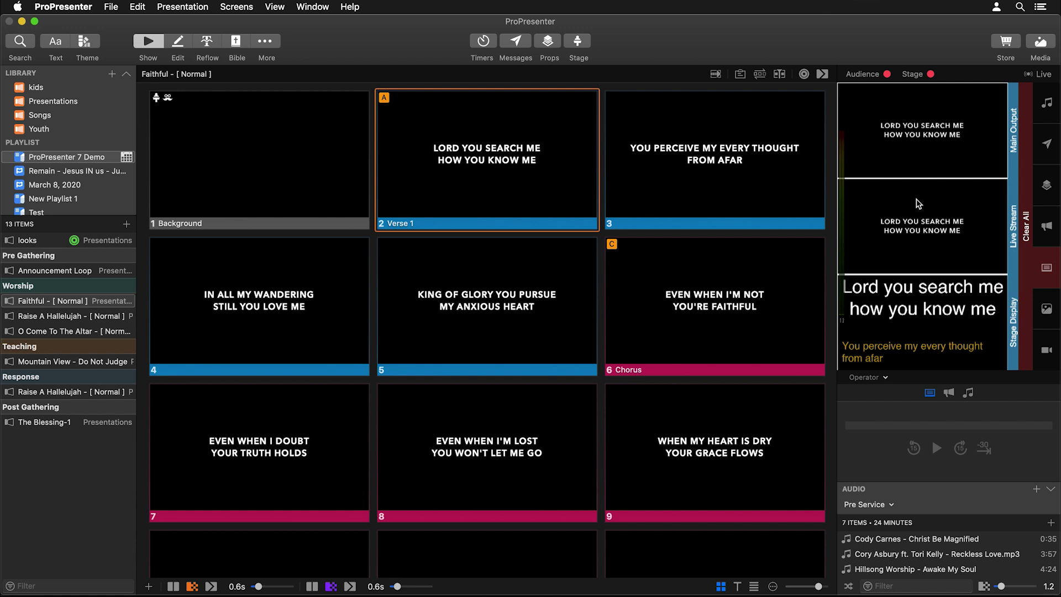
# In the Live look, assign the Tutorial theme's Lower 3rd slide to the Live stream screen's Presentation layer.
pyautogui.click(238, 6)
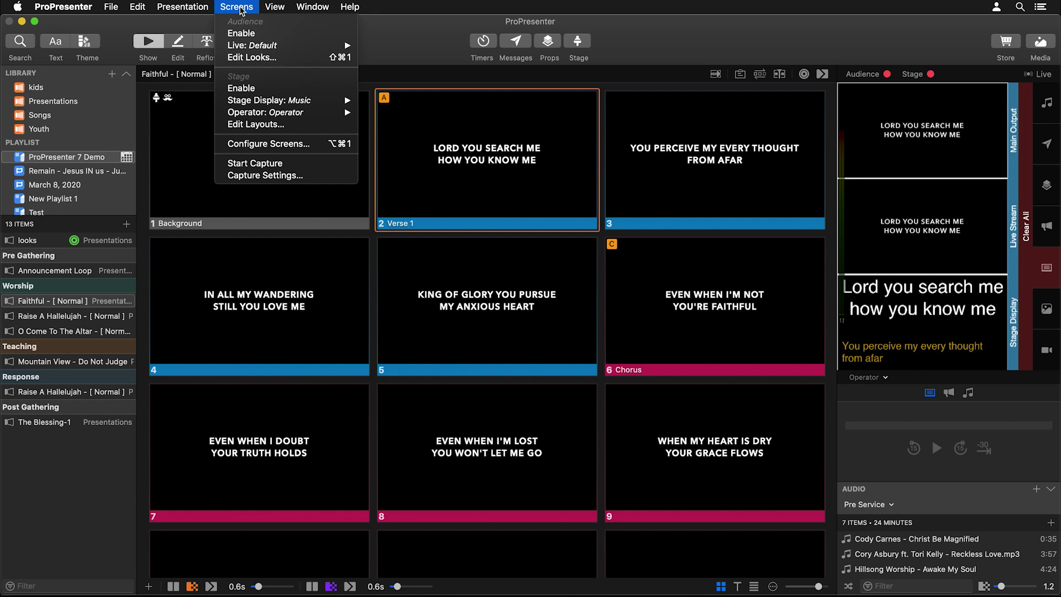
pyautogui.click(258, 57)
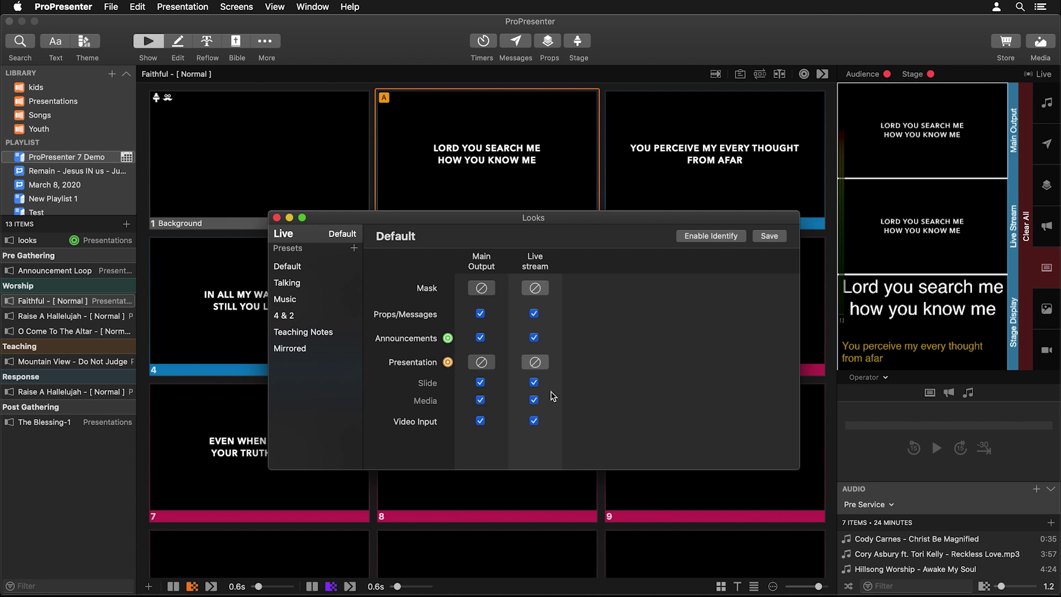
pyautogui.click(535, 362)
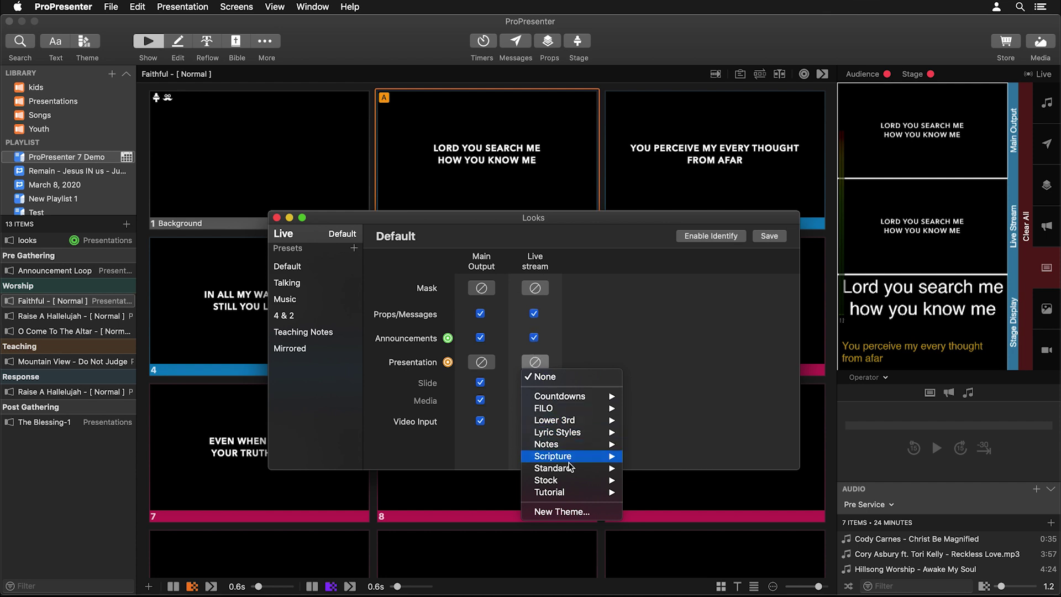
pyautogui.moveTo(571, 492)
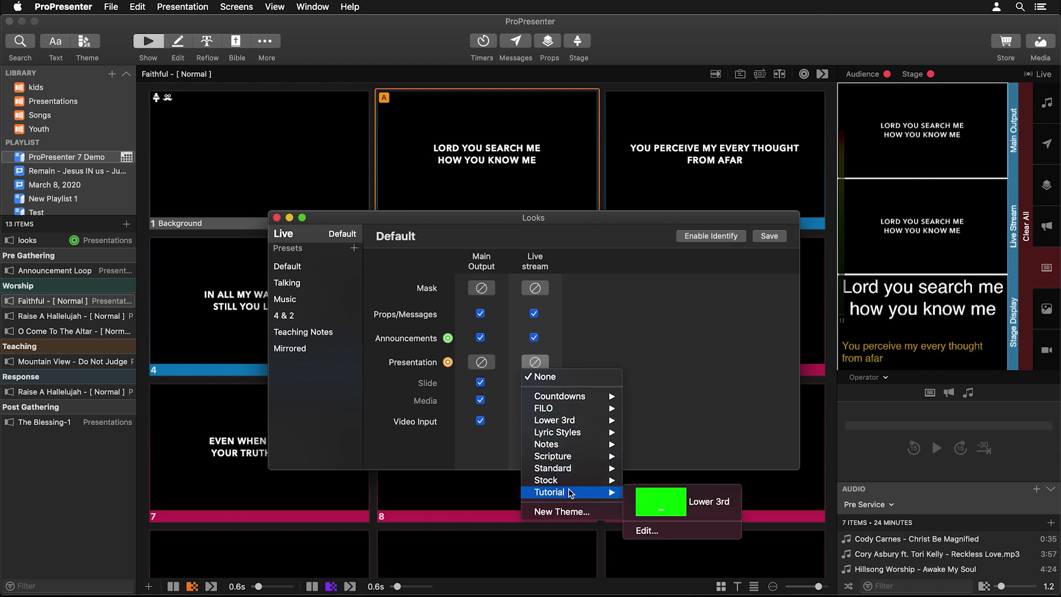
pyautogui.click(703, 503)
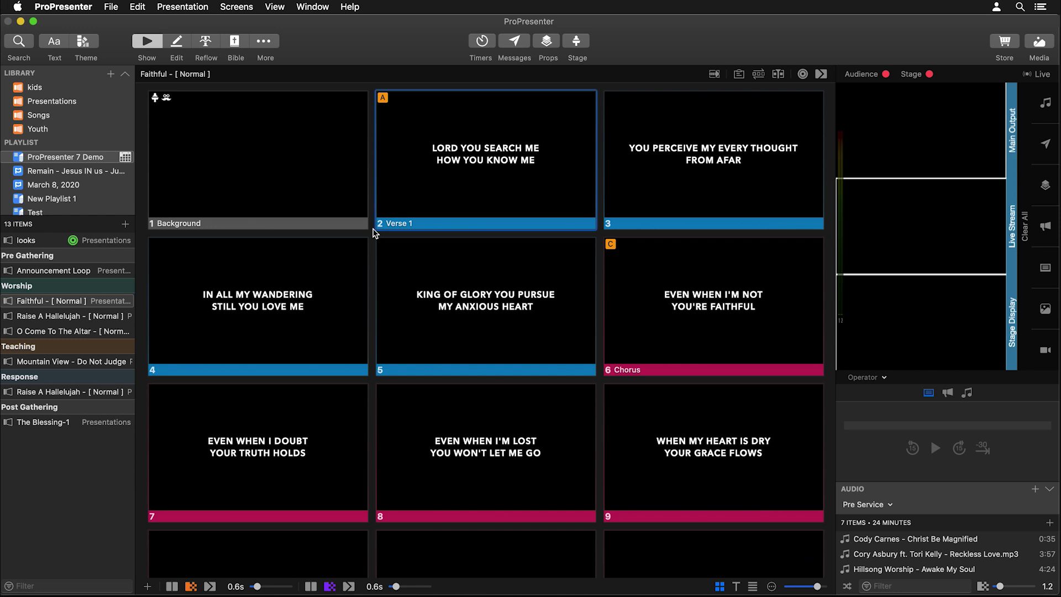
# Configure the Main Output screen as Grouped with 1 row and 3 columns.
pyautogui.click(237, 7)
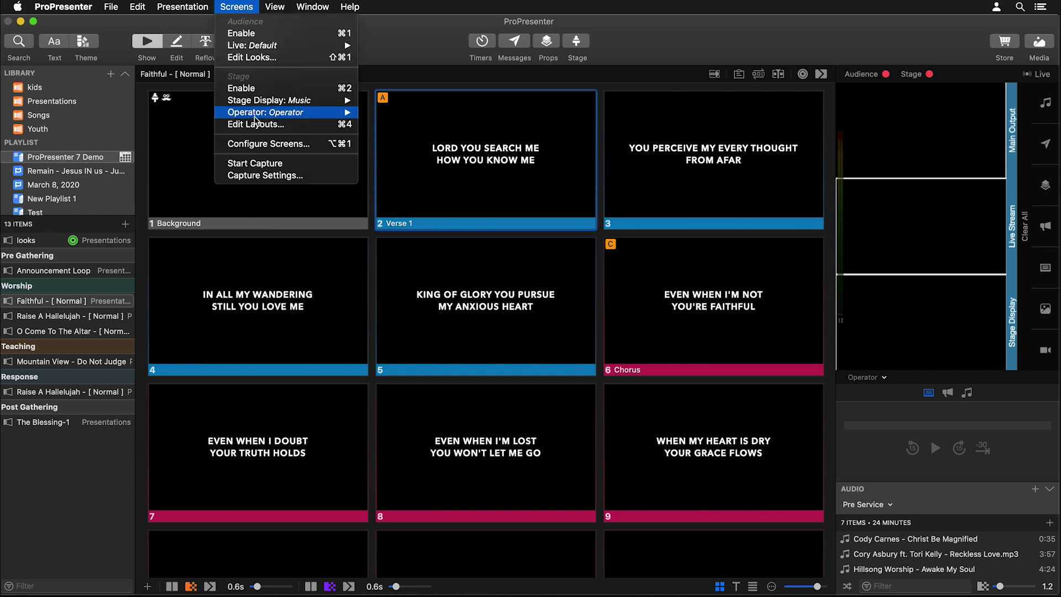
pyautogui.click(260, 145)
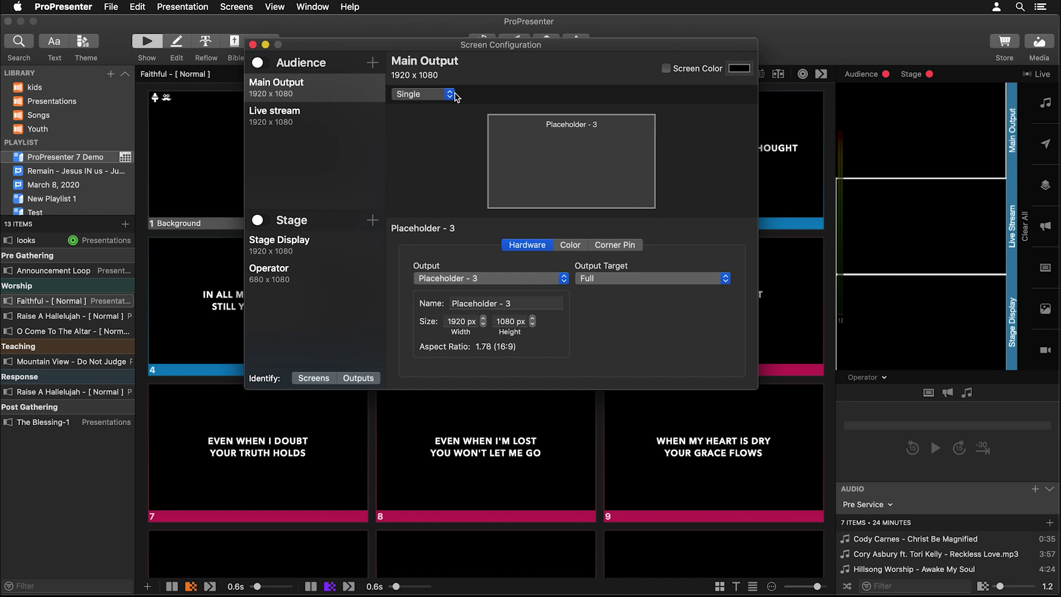
pyautogui.click(420, 95)
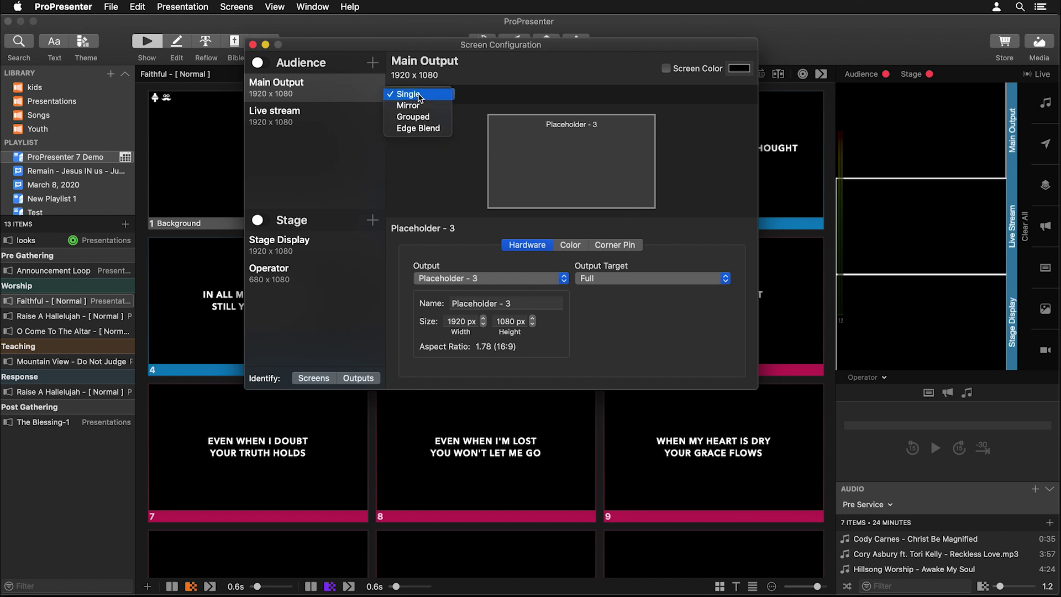
pyautogui.click(419, 116)
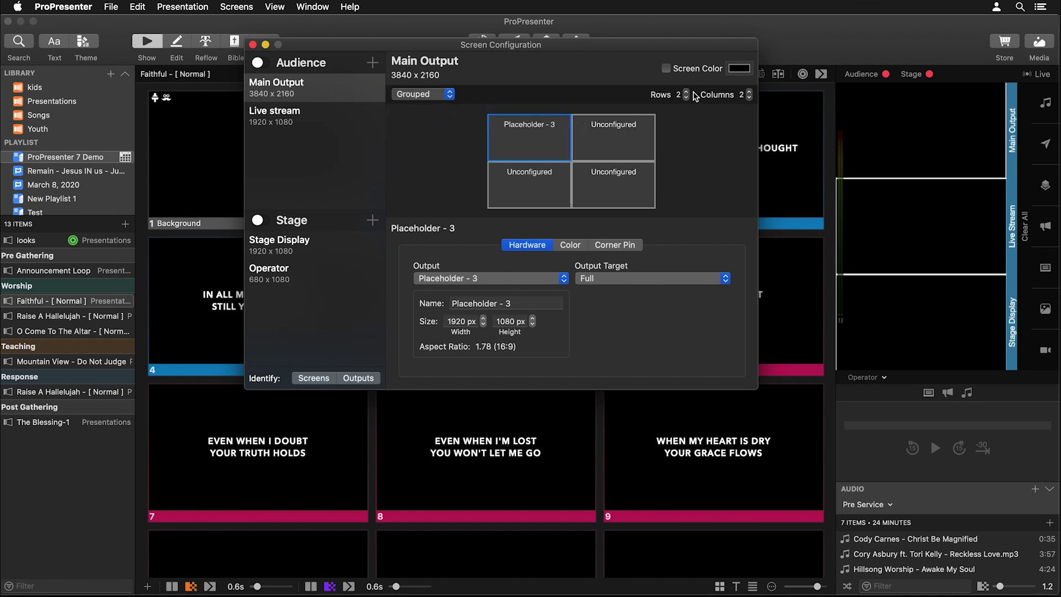
pyautogui.click(686, 98)
pyautogui.click(750, 92)
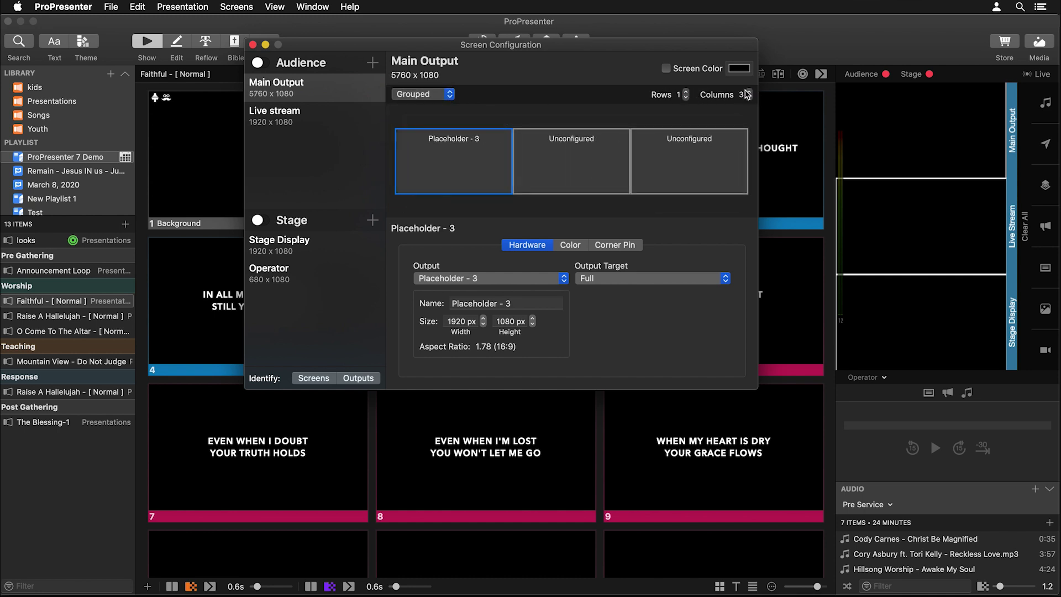
# Review the hardware output choices for the unconfigured grouped outputs and close the screen configuration.
pyautogui.click(548, 152)
pyautogui.click(652, 153)
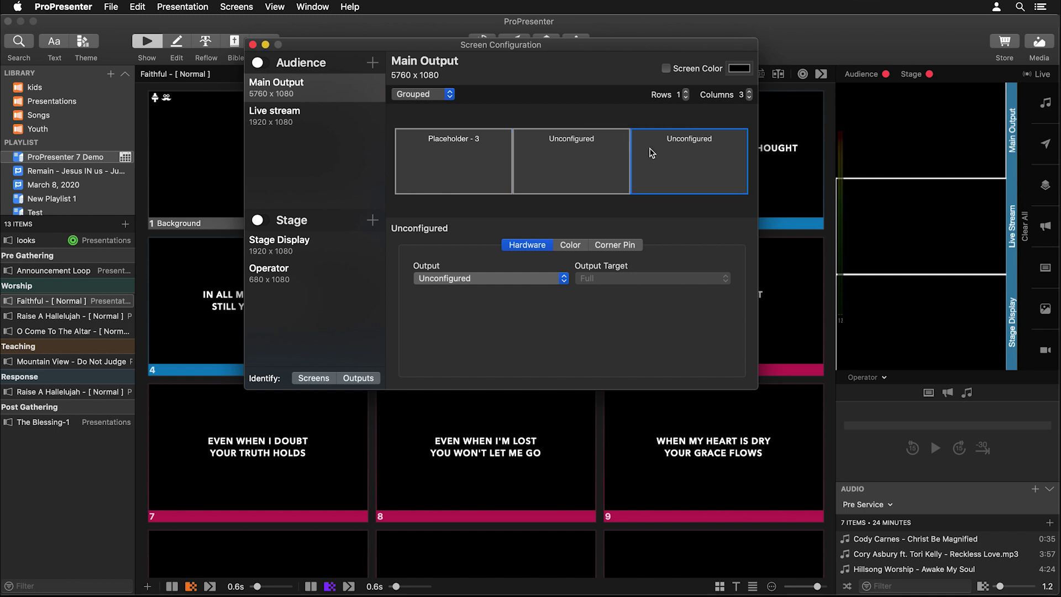
pyautogui.click(509, 280)
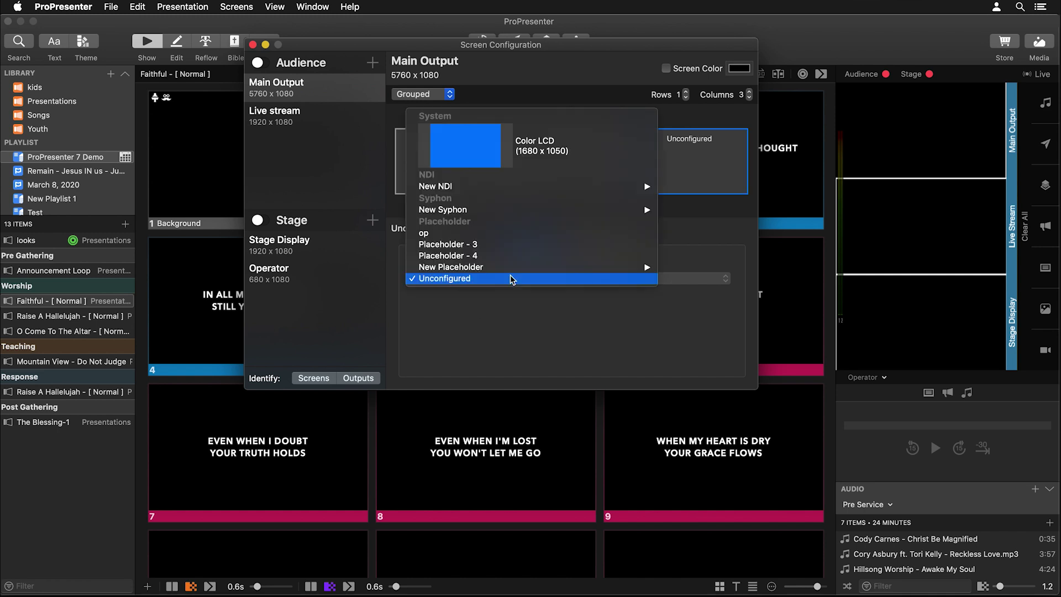
pyautogui.click(540, 334)
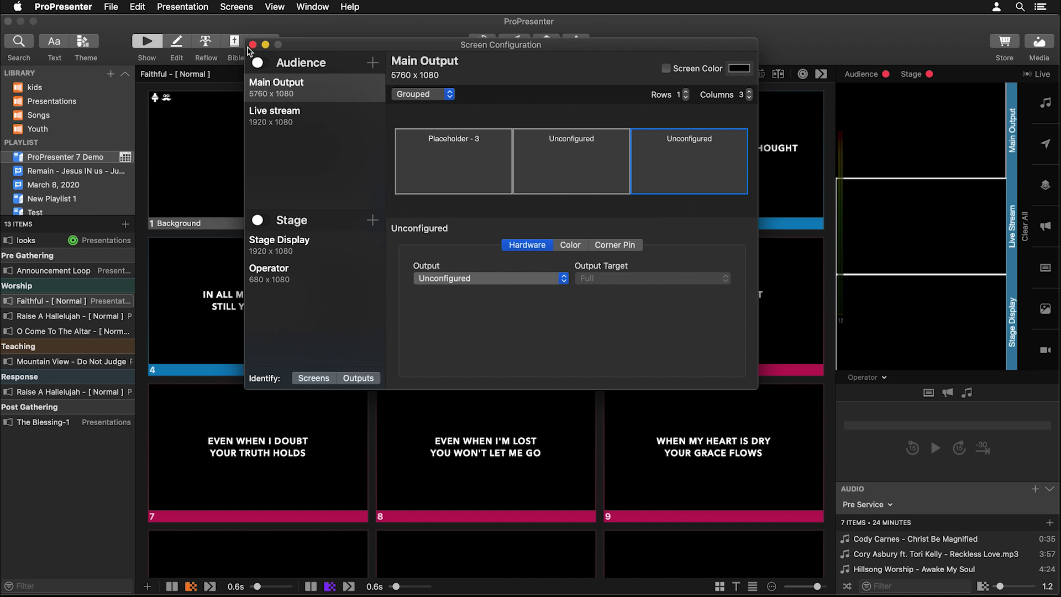
pyautogui.click(252, 45)
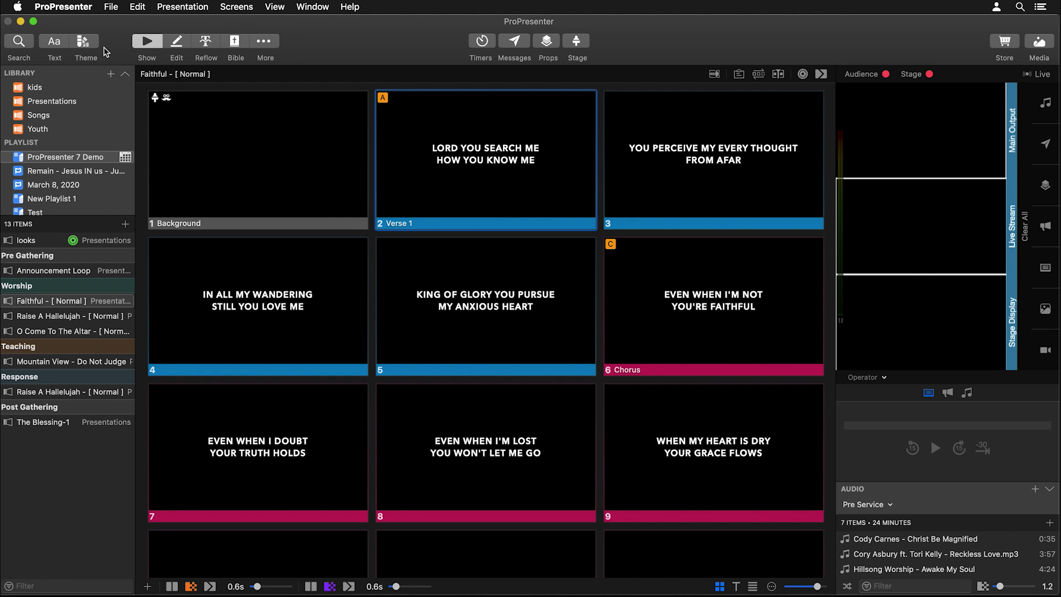
# Add a slide named "Left Right" to the Tutorial theme and size it to Main Output: 5760 x 1080.
pyautogui.click(87, 43)
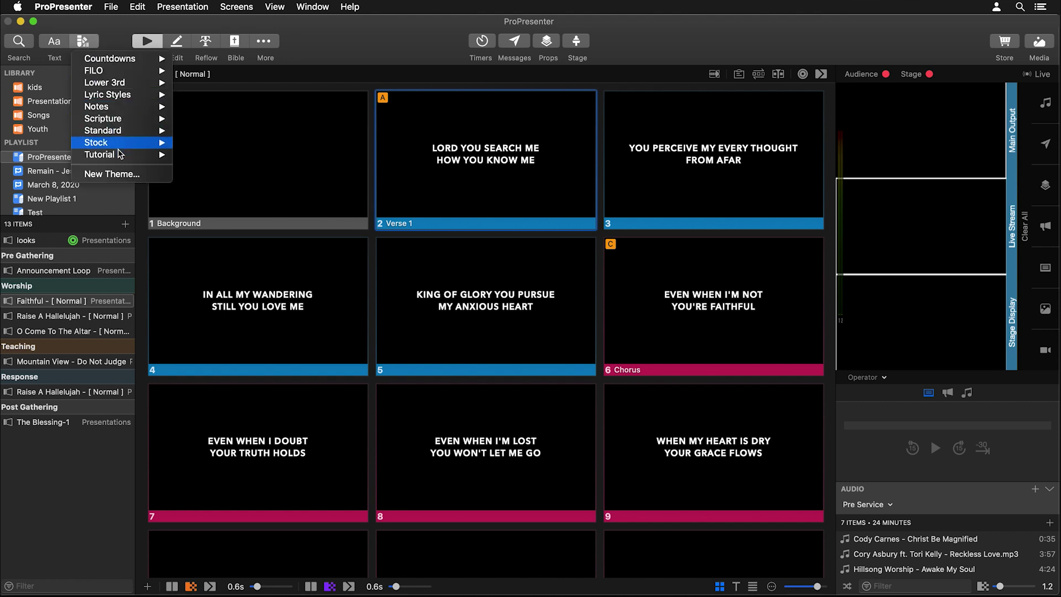
pyautogui.moveTo(119, 154)
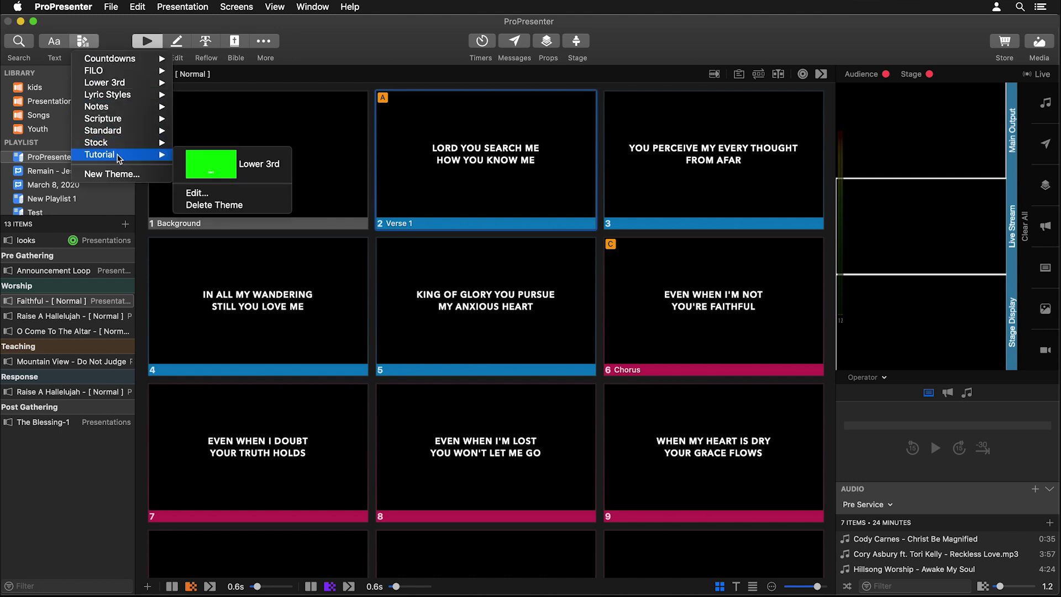
pyautogui.click(217, 194)
pyautogui.click(112, 73)
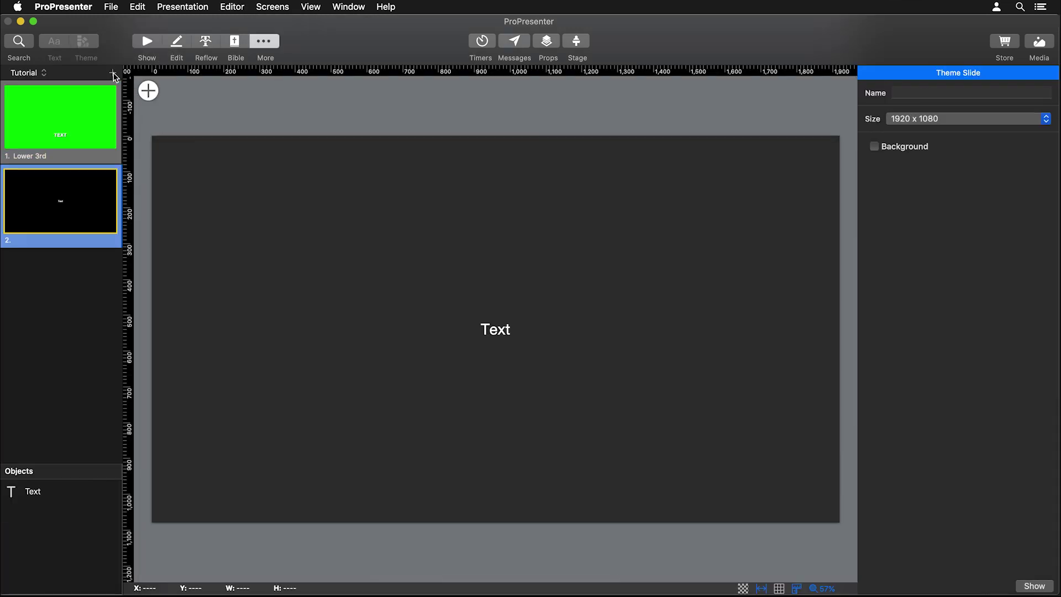
pyautogui.click(906, 92)
pyautogui.write('Left Right')
pyautogui.press('Return')
pyautogui.click(947, 119)
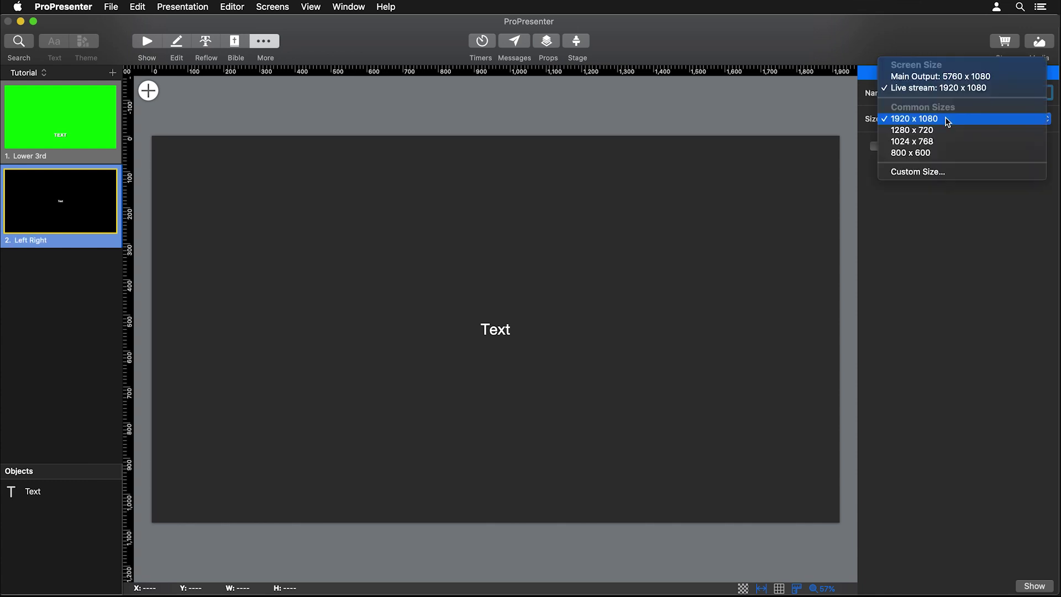
pyautogui.click(949, 77)
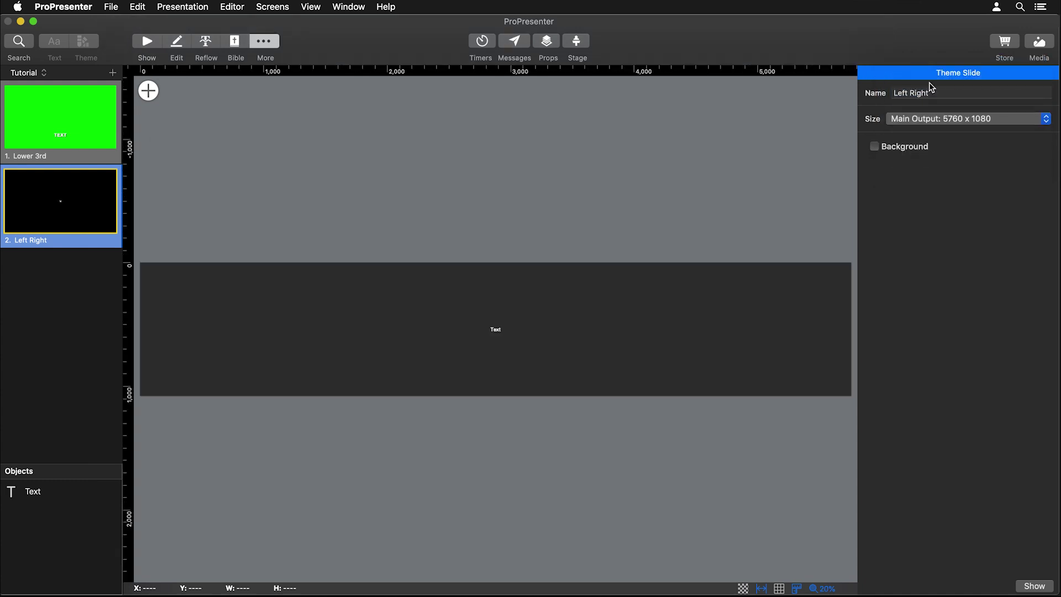
# Narrow the text box to about 1887 wide in the slide's left third and make its text bold, size 90, left-aligned.
pyautogui.click(498, 334)
pyautogui.moveTo(795, 328); pyautogui.dragTo(395, 330)
pyautogui.click(883, 158)
pyautogui.doubleClick(1017, 138)
pyautogui.write('90')
pyautogui.press('Return')
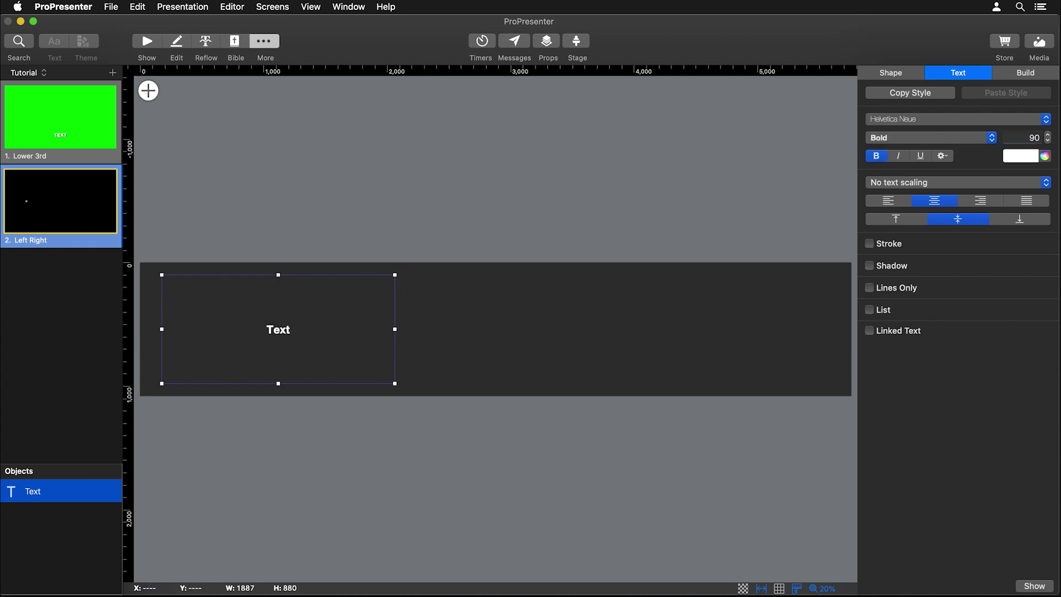
pyautogui.click(888, 202)
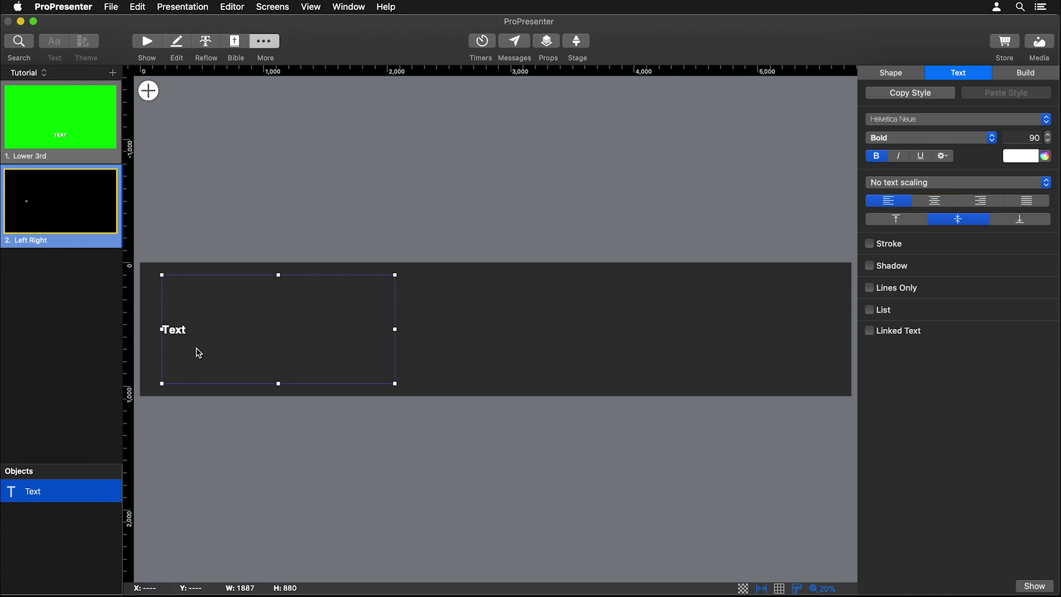
# Rename the slide's text object as "Left".
pyautogui.rightClick(55, 491)
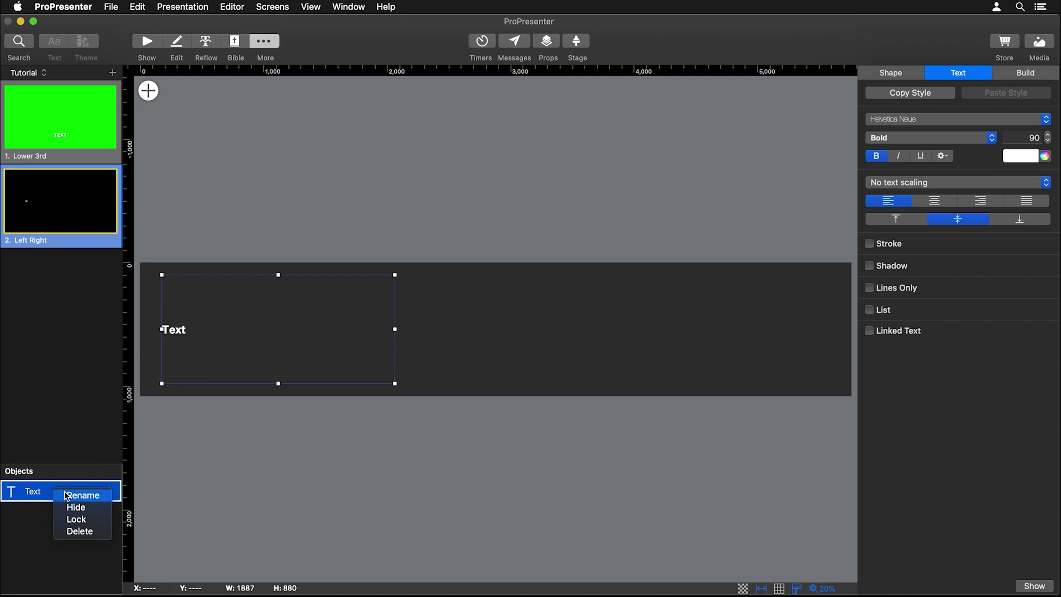
pyautogui.click(66, 495)
pyautogui.write('Left')
pyautogui.press('Return')
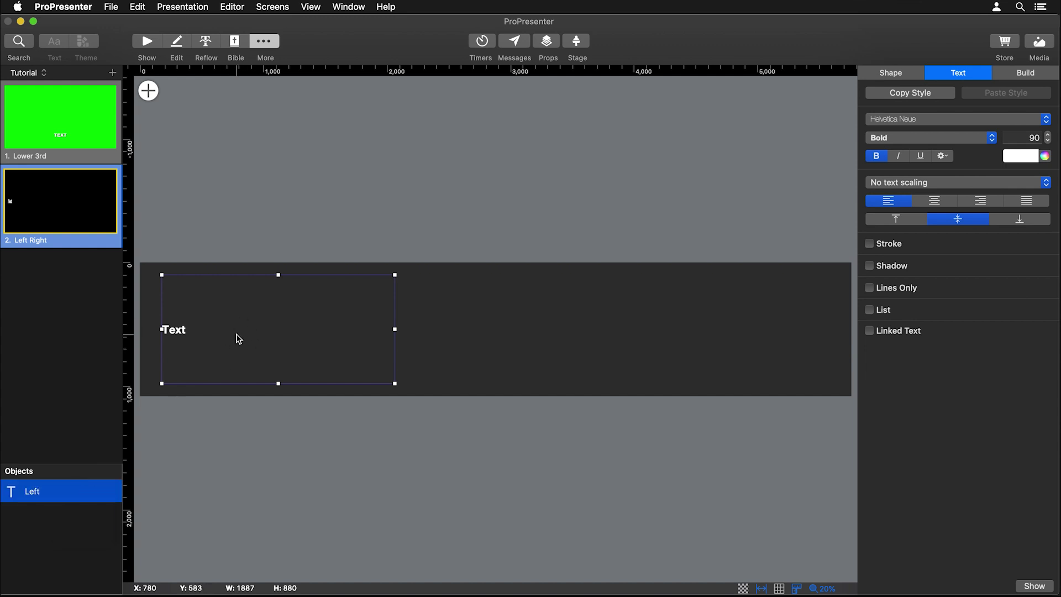
# Duplicate the Left text box into the slide's right third and rename the copy "Right".
pyautogui.press('super+d')
pyautogui.moveTo(227, 339); pyautogui.dragTo(667, 335)
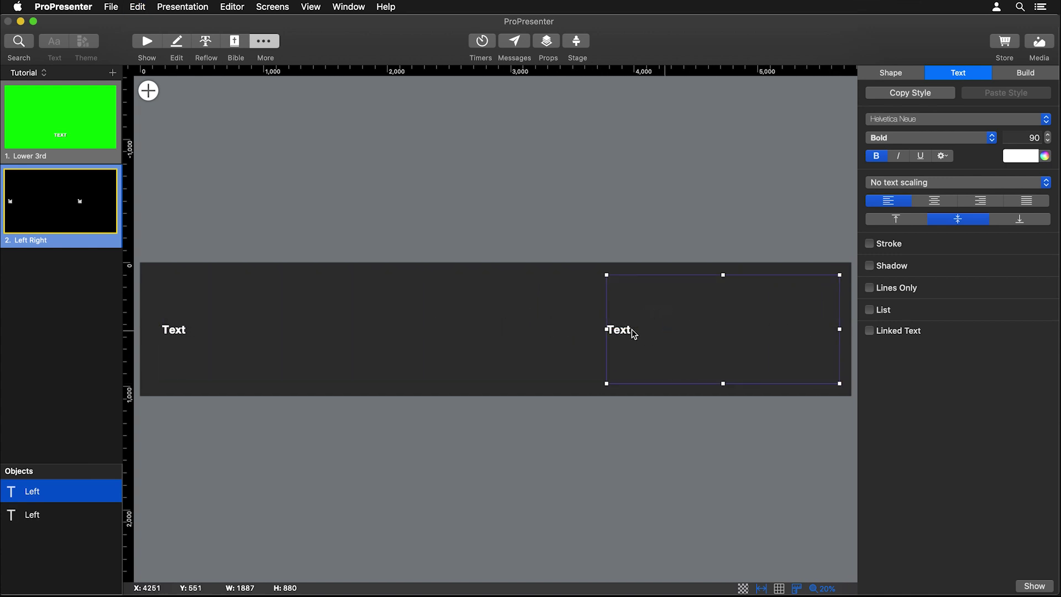
pyautogui.rightClick(42, 498)
pyautogui.click(55, 494)
pyautogui.write('Right')
pyautogui.press('Return')
# Right-align the Right text box and link its text to the Left slide object.
pyautogui.click(976, 202)
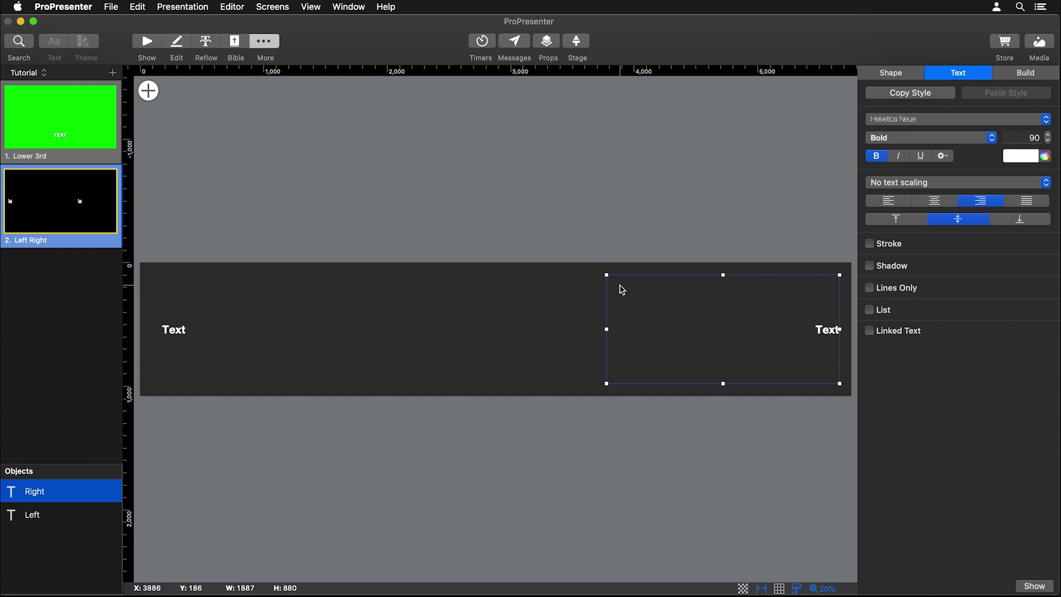
pyautogui.click(893, 331)
pyautogui.click(996, 347)
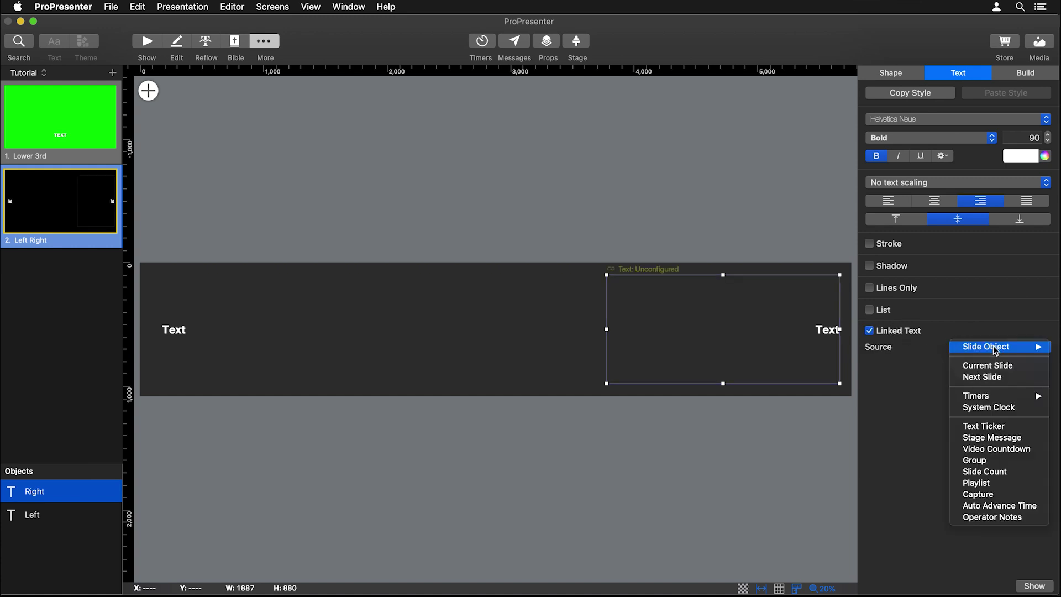
pyautogui.moveTo(1017, 347)
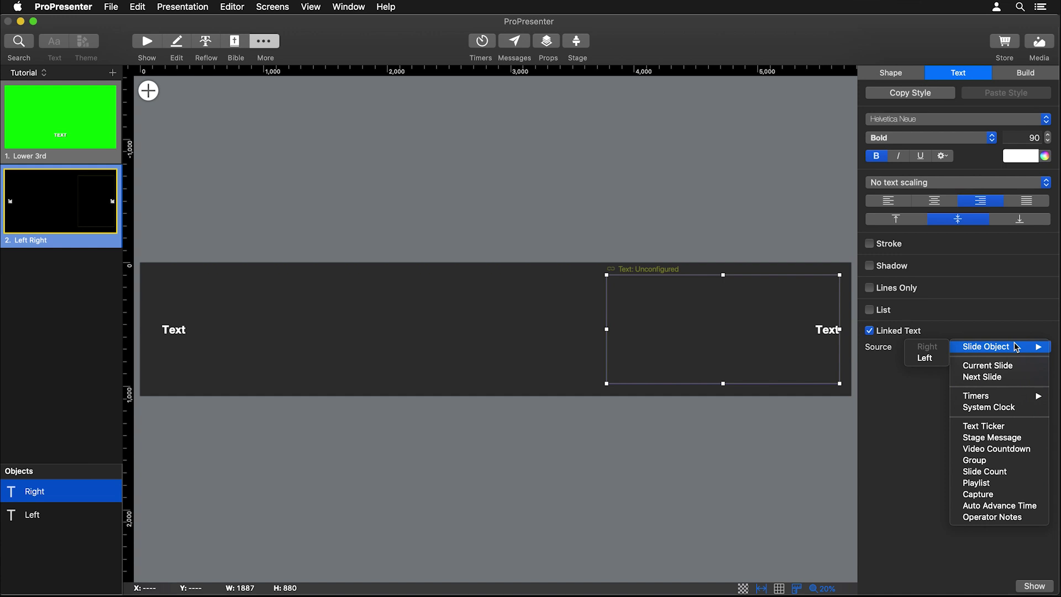
pyautogui.click(923, 358)
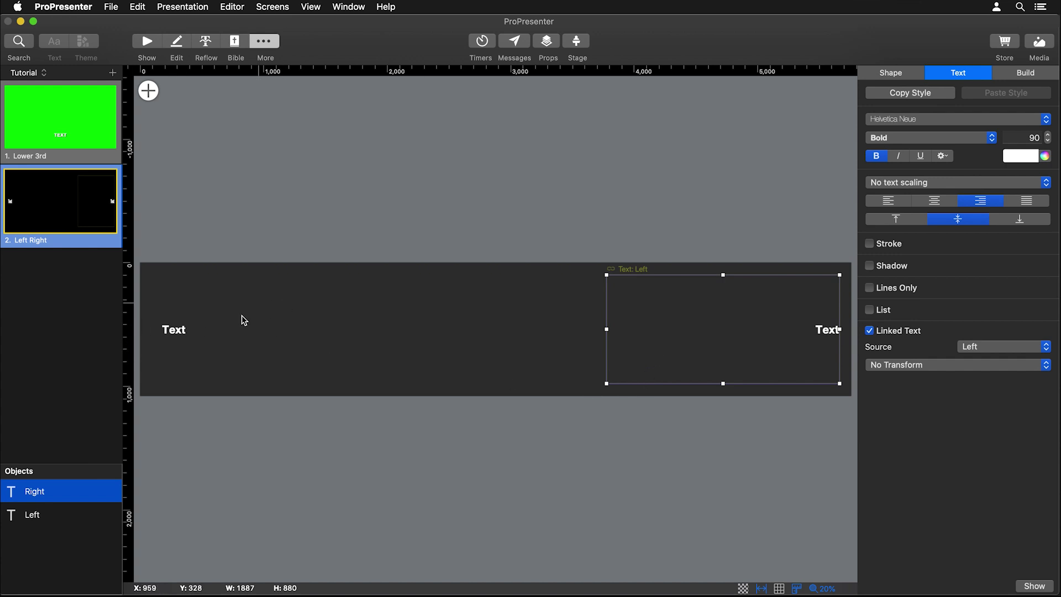
# Replace the Left text box's placeholder text with "Hello".
pyautogui.click(215, 330)
pyautogui.doubleClick(200, 332)
pyautogui.press('BackSpace')
pyautogui.write('Hello')
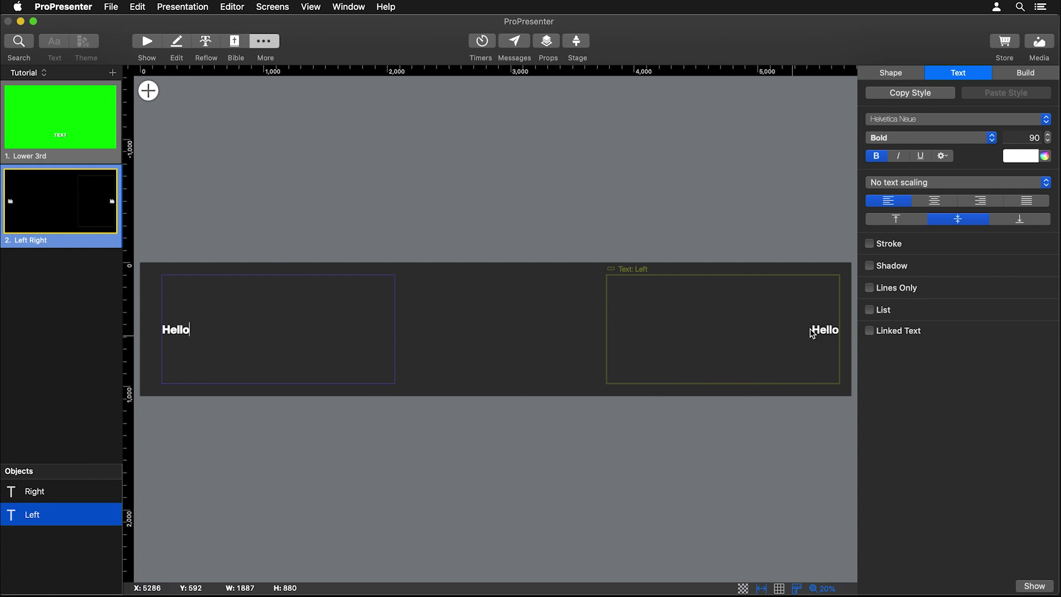
# Try regular weight on the Right text box's text and restore bold.
pyautogui.click(762, 365)
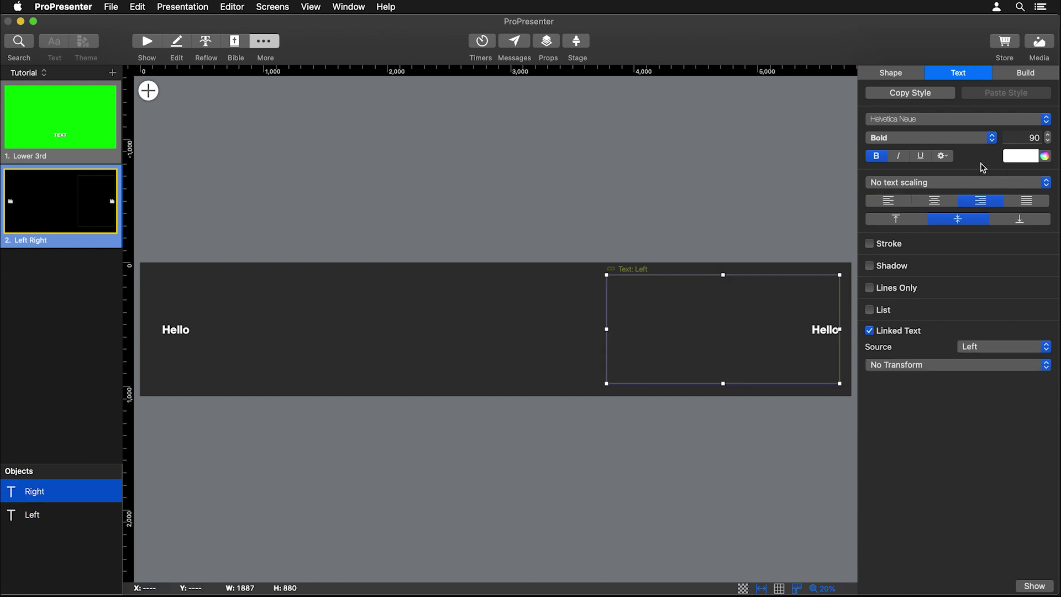
pyautogui.click(879, 157)
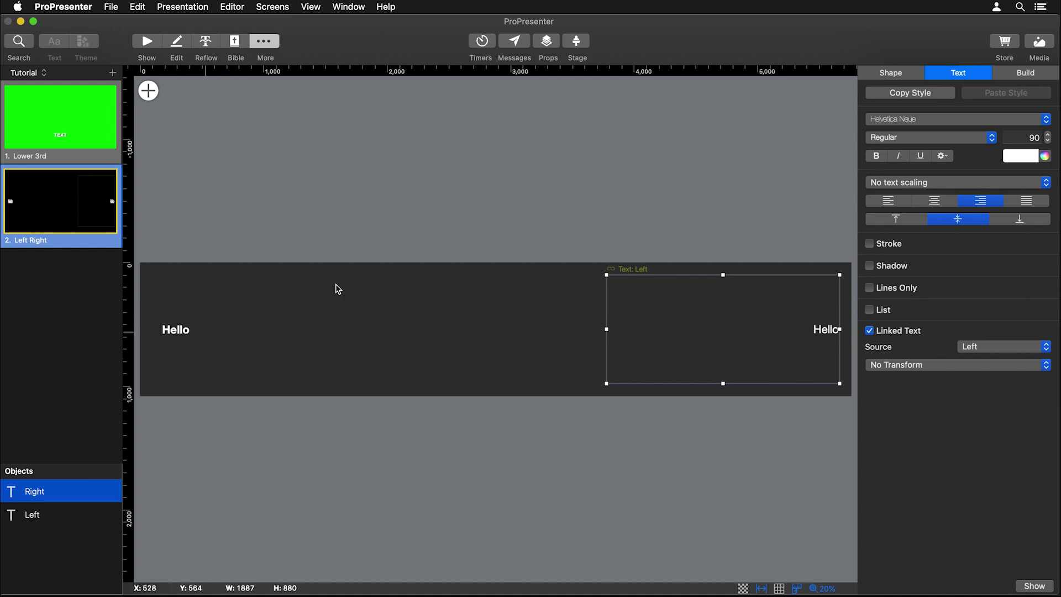
pyautogui.click(879, 157)
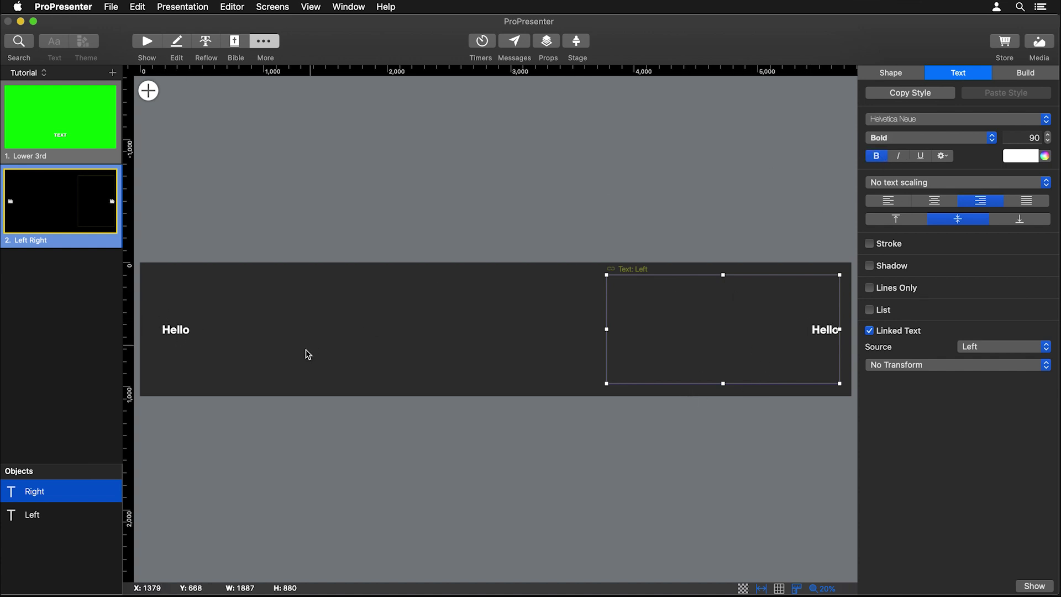
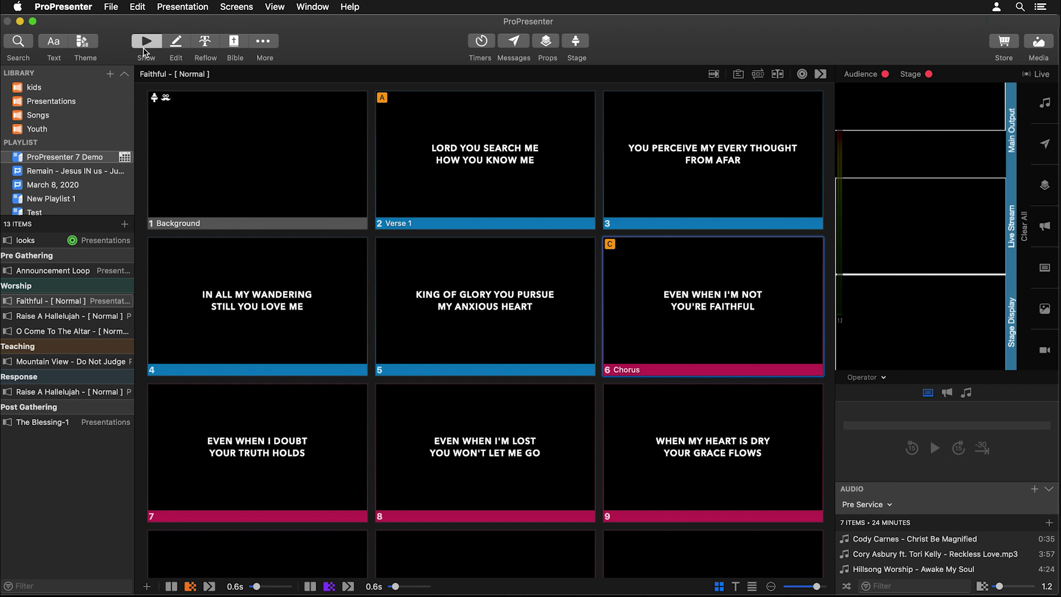
# In the Live look, assign the Tutorial theme's Left Right slide to Main Output's Presentation layer and save the Default look.
pyautogui.click(249, 8)
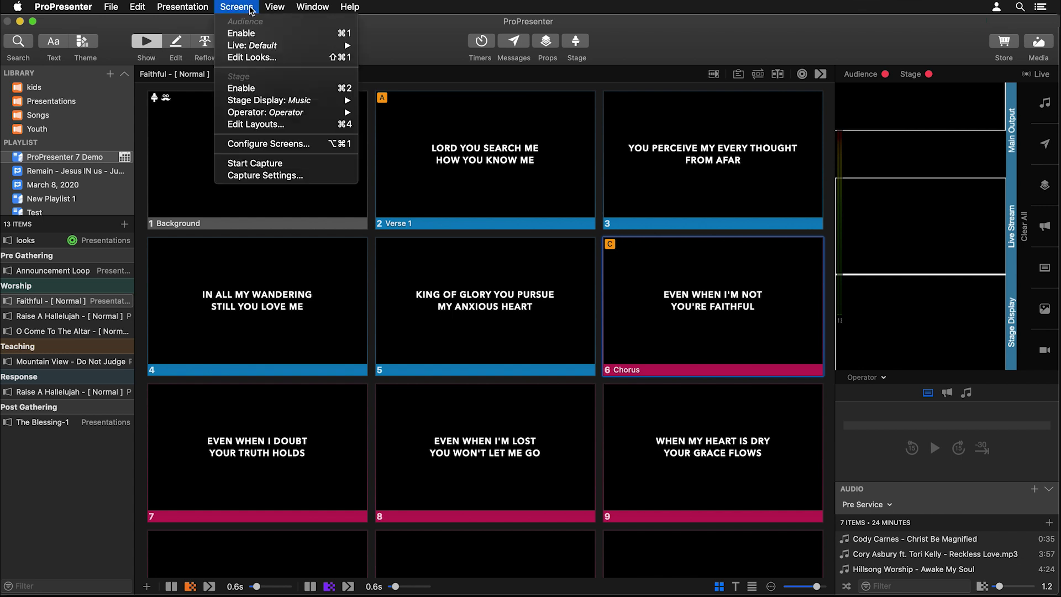
pyautogui.click(265, 58)
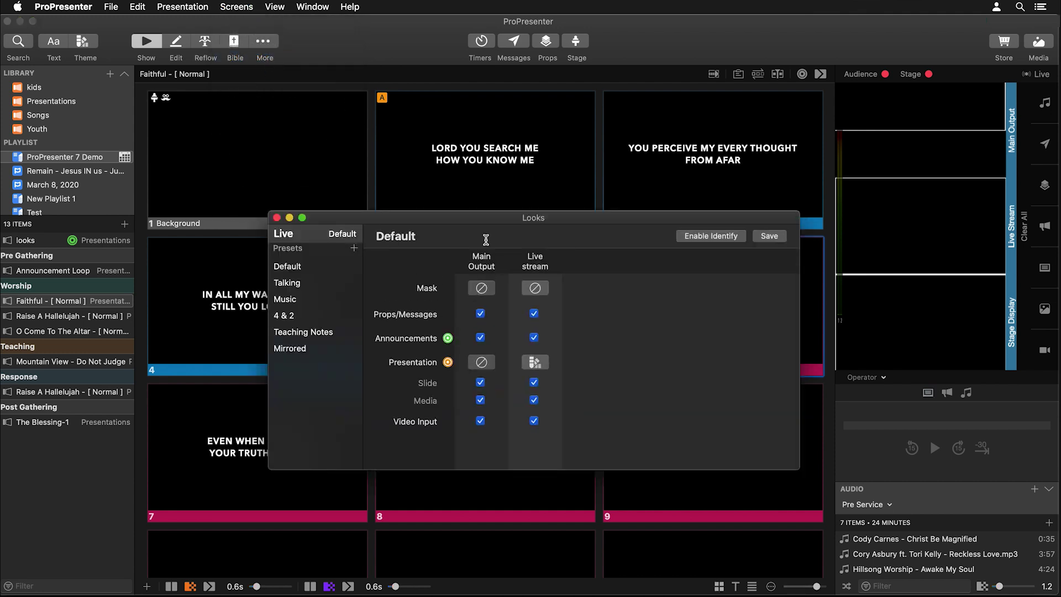
pyautogui.click(476, 358)
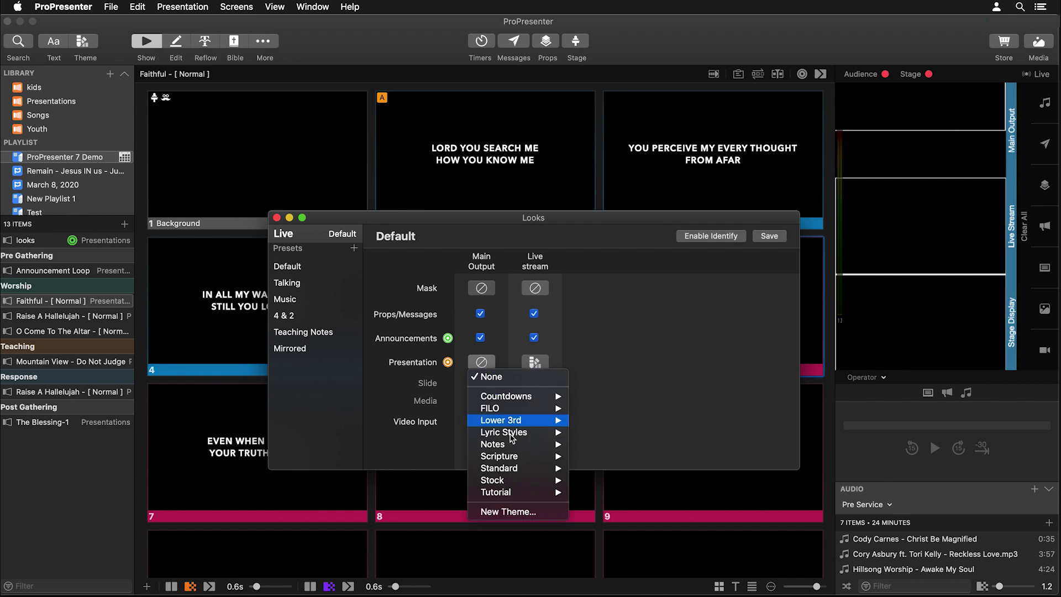
pyautogui.moveTo(521, 494)
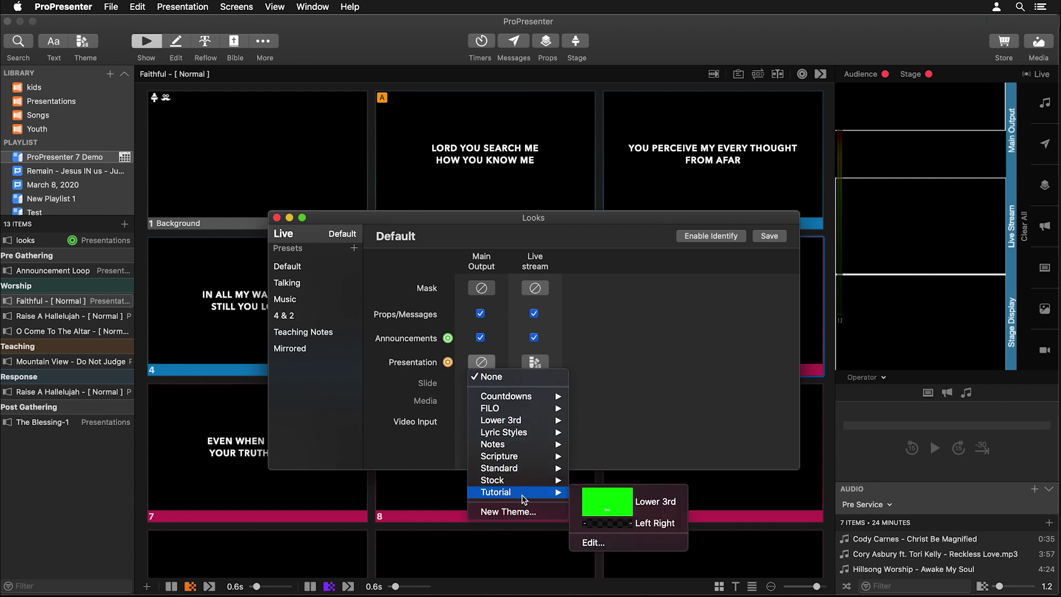
pyautogui.click(631, 523)
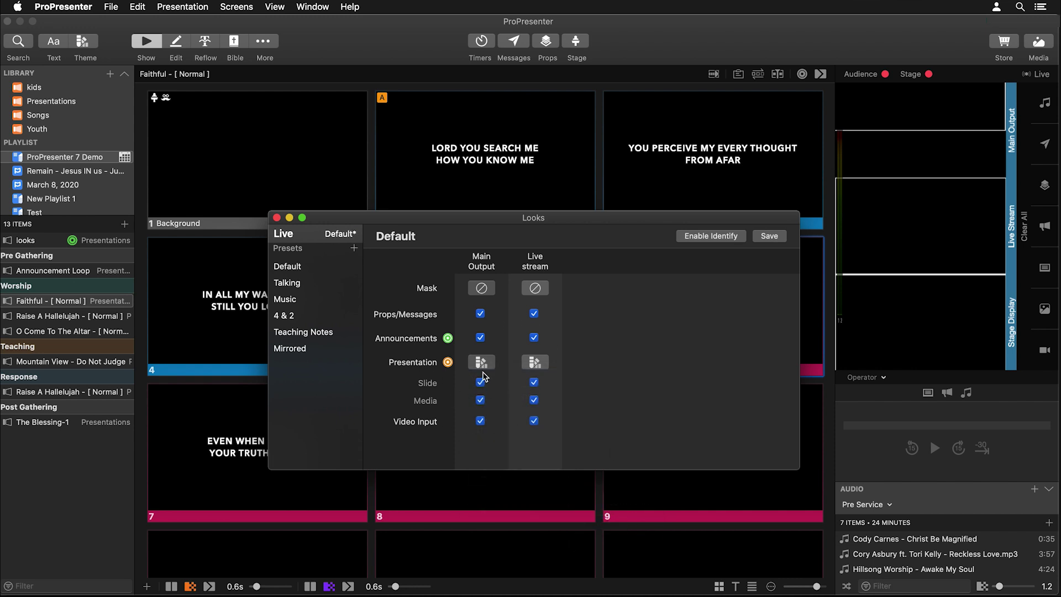
pyautogui.click(768, 236)
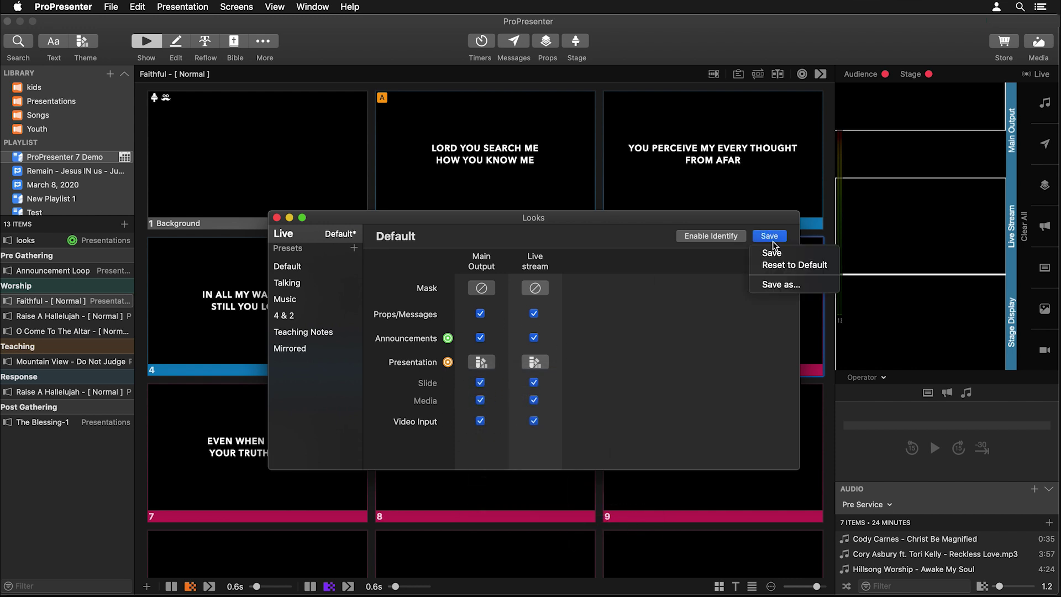
pyautogui.click(772, 252)
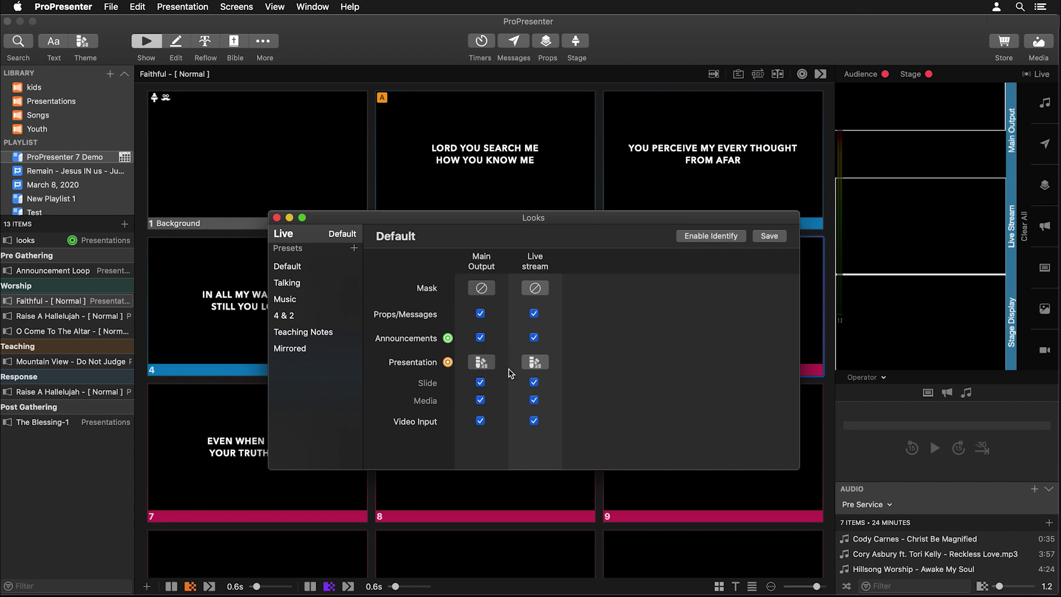
# Check the theme assigned to Live stream's Presentation layer in Looks, and show the Verse 1 slide on the outputs.
pyautogui.click(534, 363)
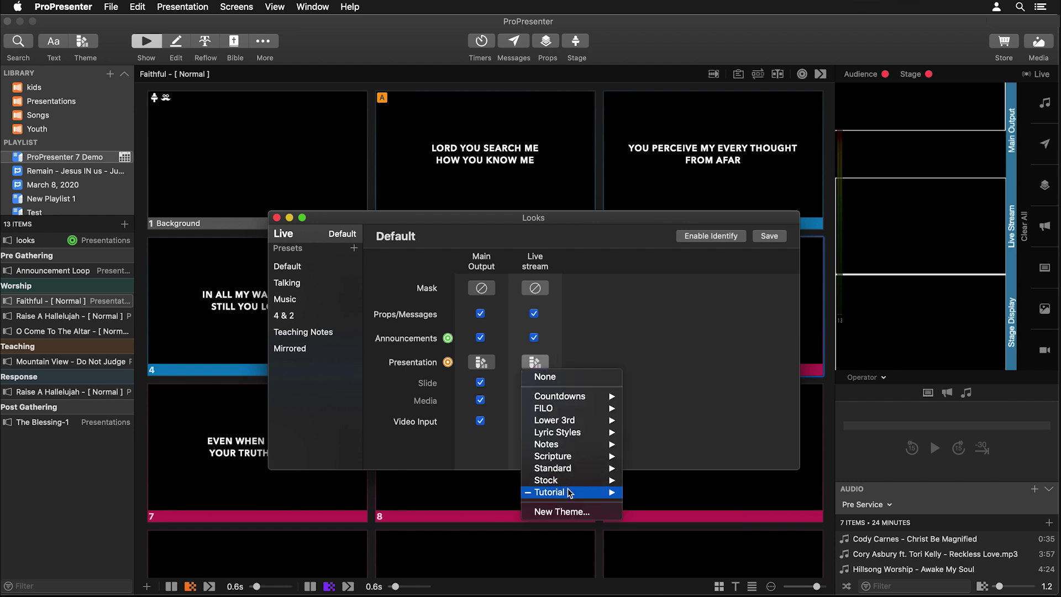
pyautogui.click(277, 218)
pyautogui.click(277, 218)
pyautogui.click(470, 161)
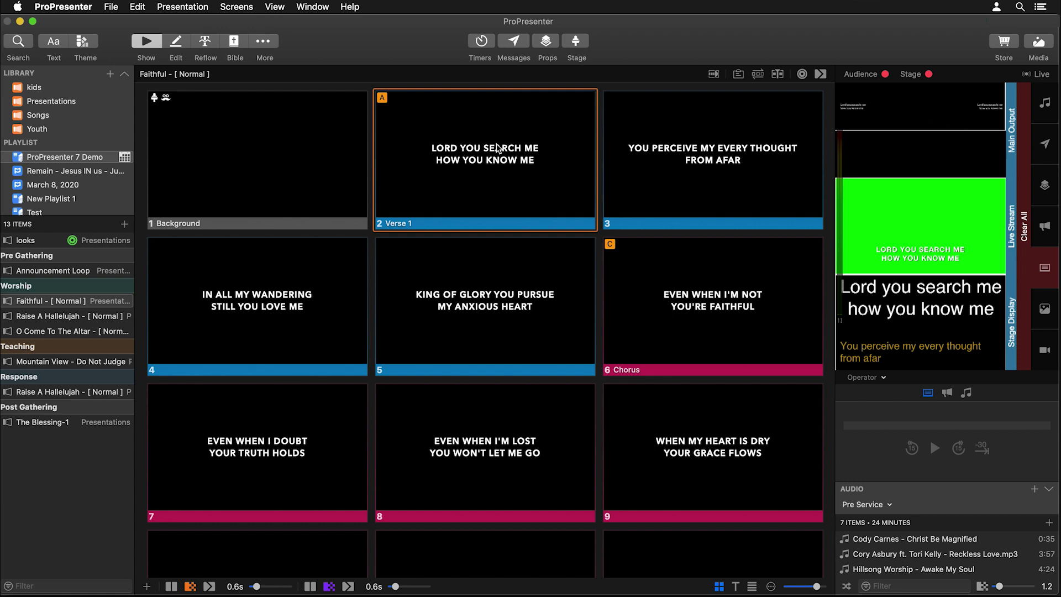
# Review the Music look preset's layer settings, and trigger the Background slide followed by slide 3 of Faithful.
pyautogui.click(238, 7)
pyautogui.click(252, 57)
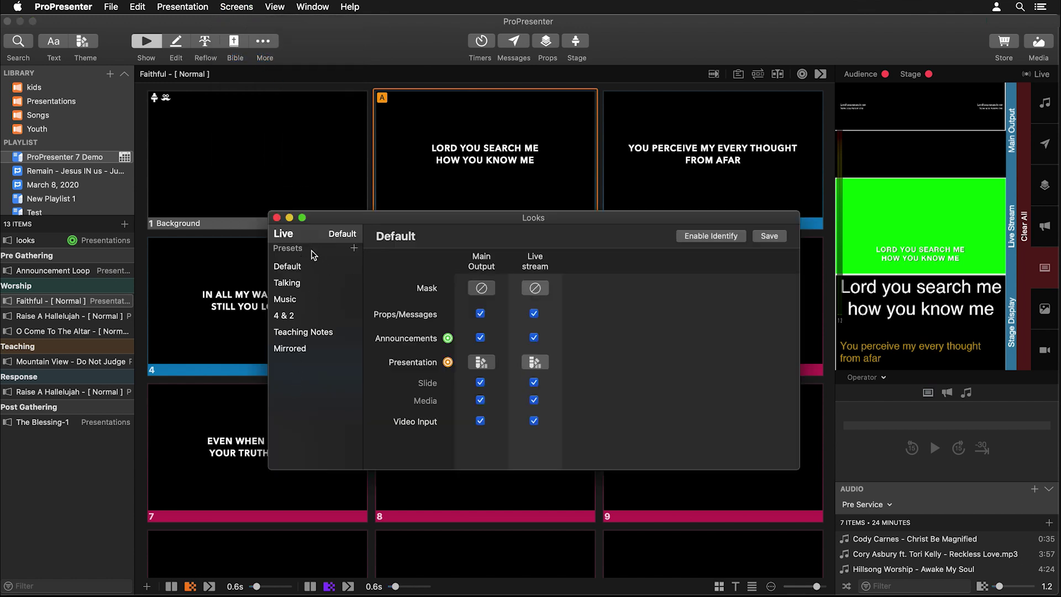
pyautogui.click(293, 299)
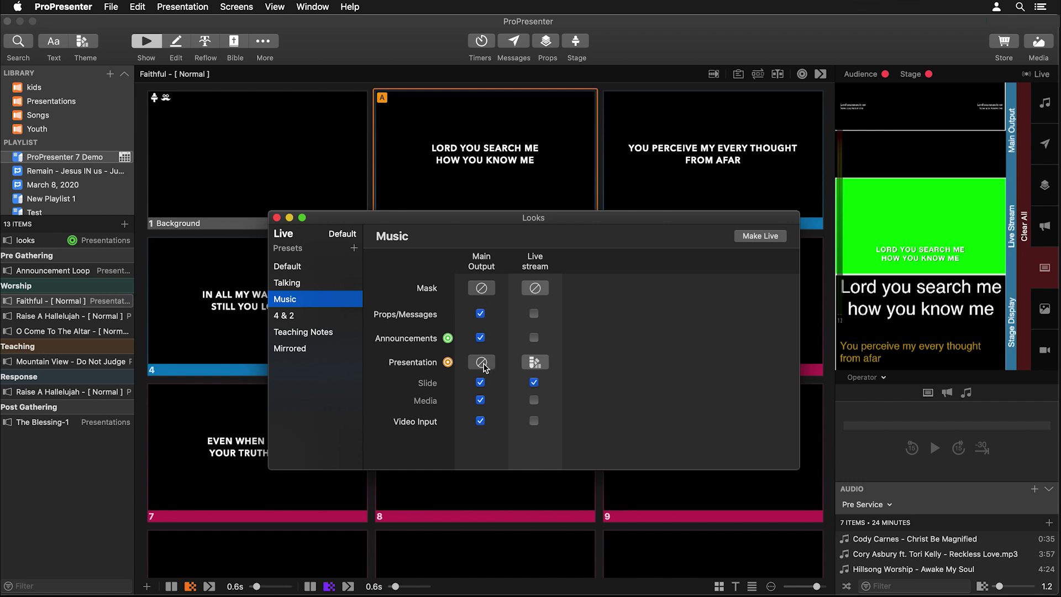
pyautogui.click(277, 218)
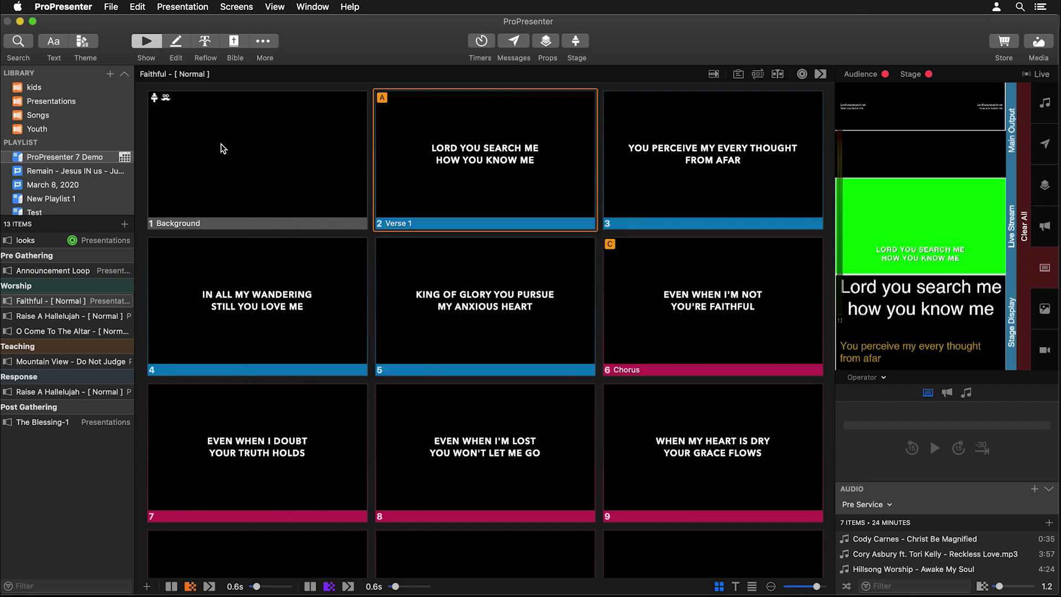
pyautogui.click(223, 149)
pyautogui.click(728, 148)
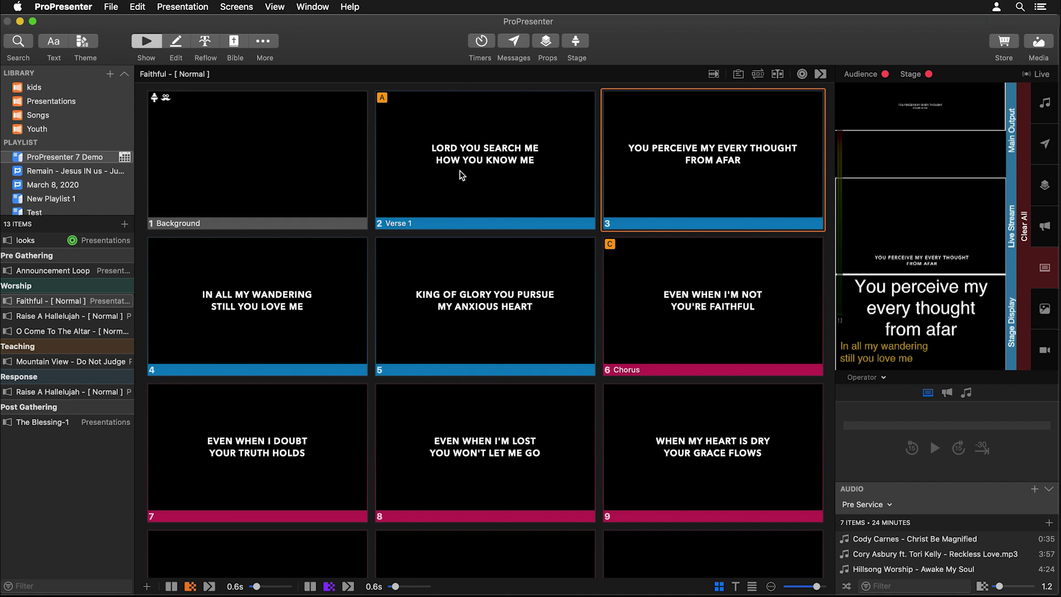
# Add an Audience Look action set to Default to the Chorus slide (slide 6) and trigger that slide.
pyautogui.click(276, 6)
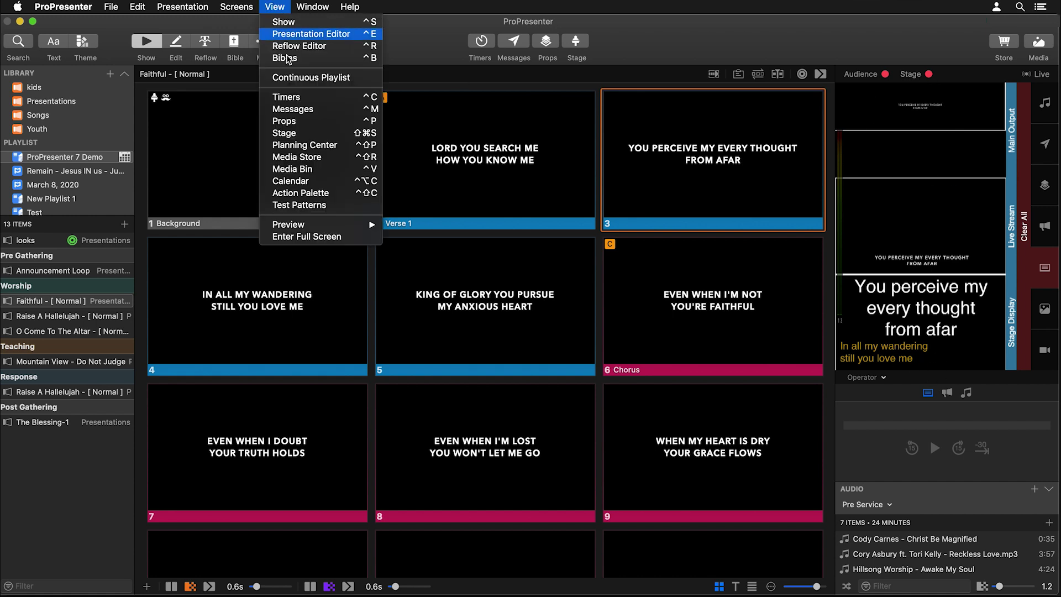
pyautogui.click(326, 194)
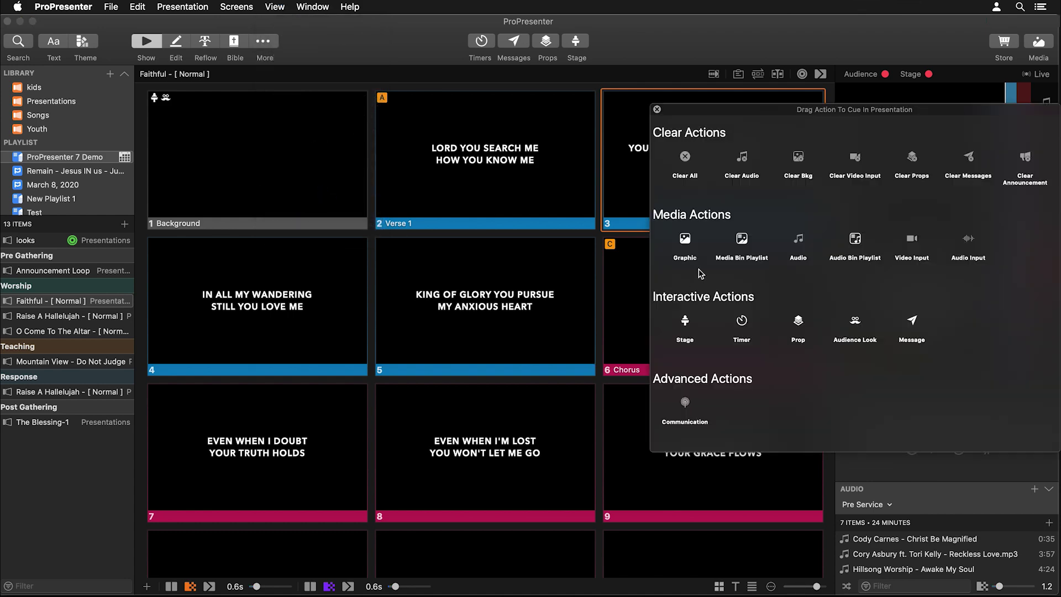
pyautogui.moveTo(803, 125); pyautogui.dragTo(296, 72)
pyautogui.moveTo(348, 269); pyautogui.dragTo(684, 282)
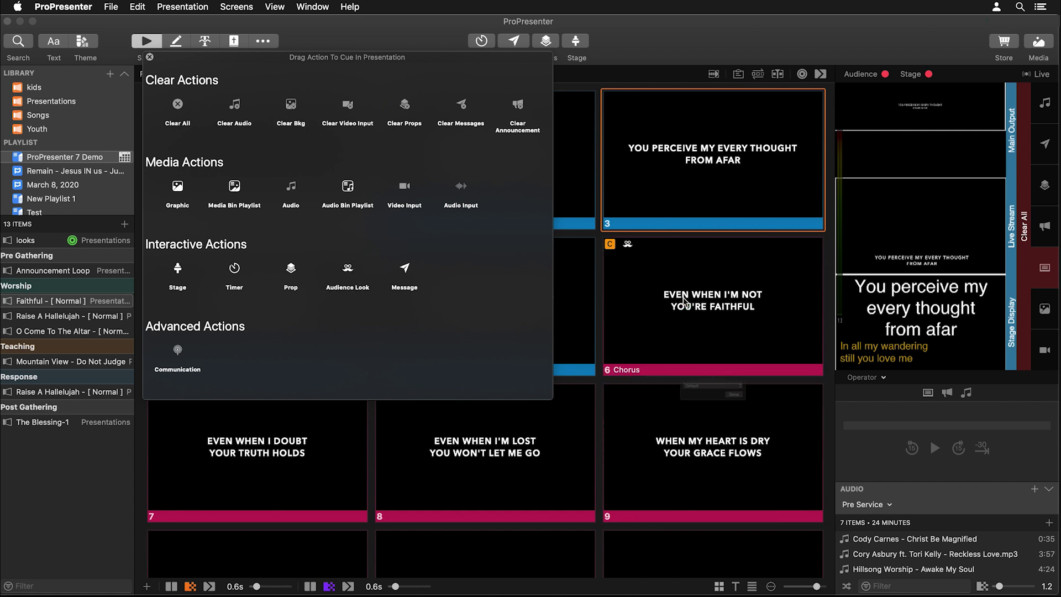
pyautogui.click(699, 396)
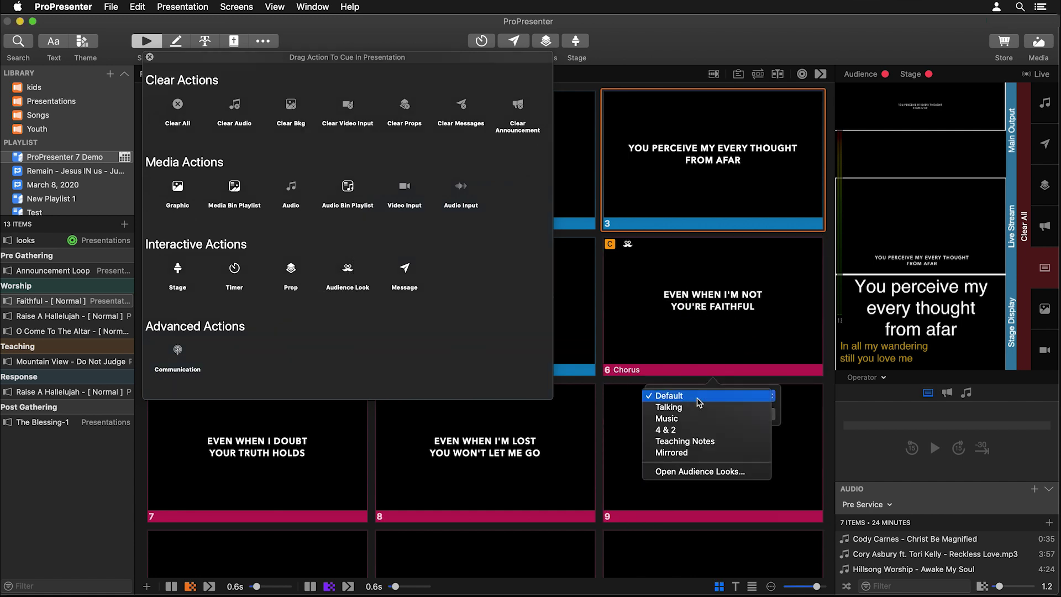
pyautogui.click(698, 398)
pyautogui.click(757, 414)
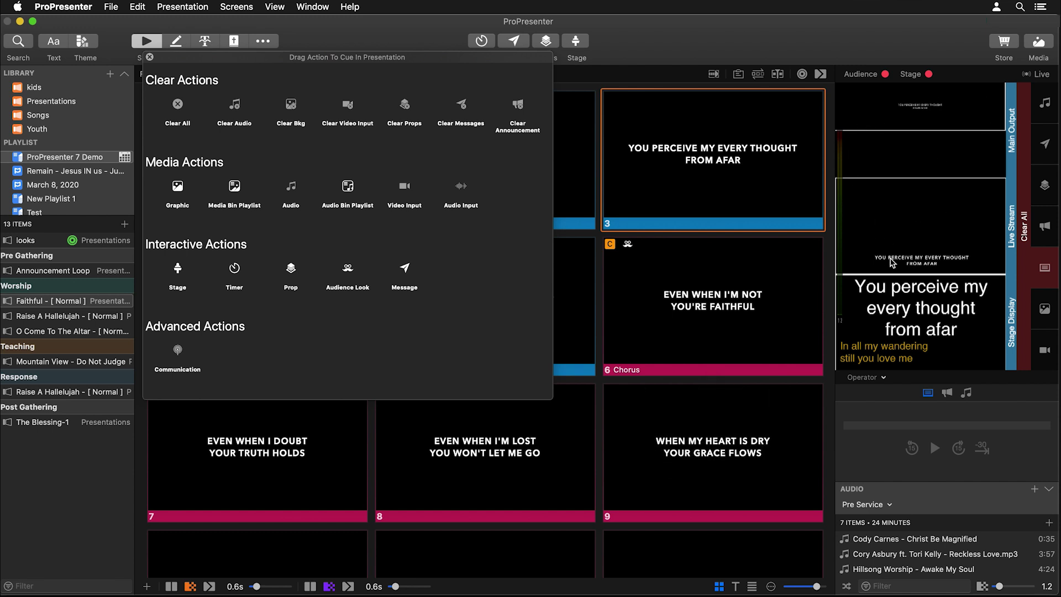
pyautogui.click(149, 57)
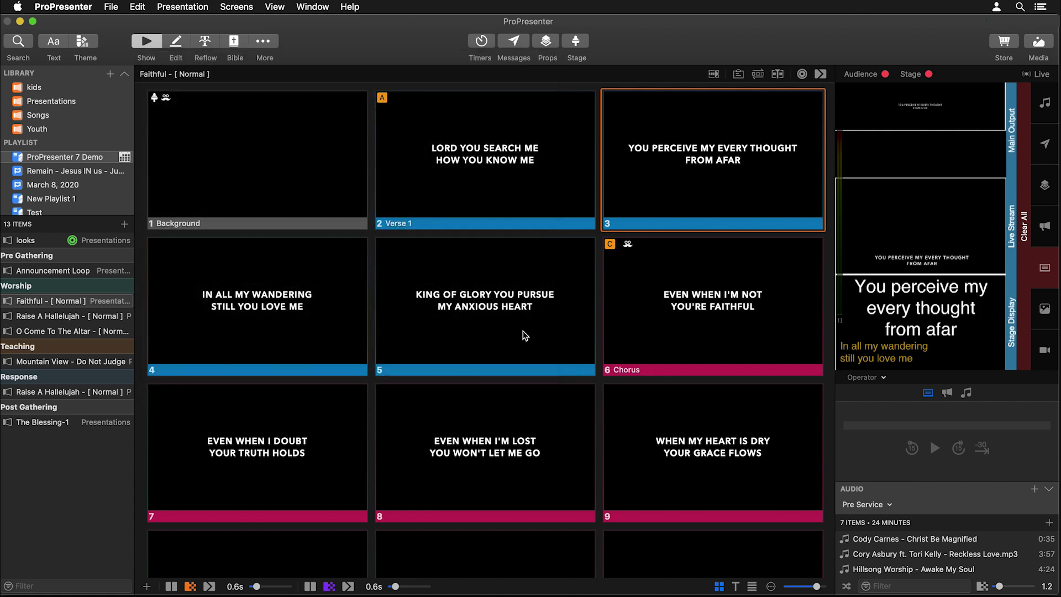
pyautogui.click(670, 336)
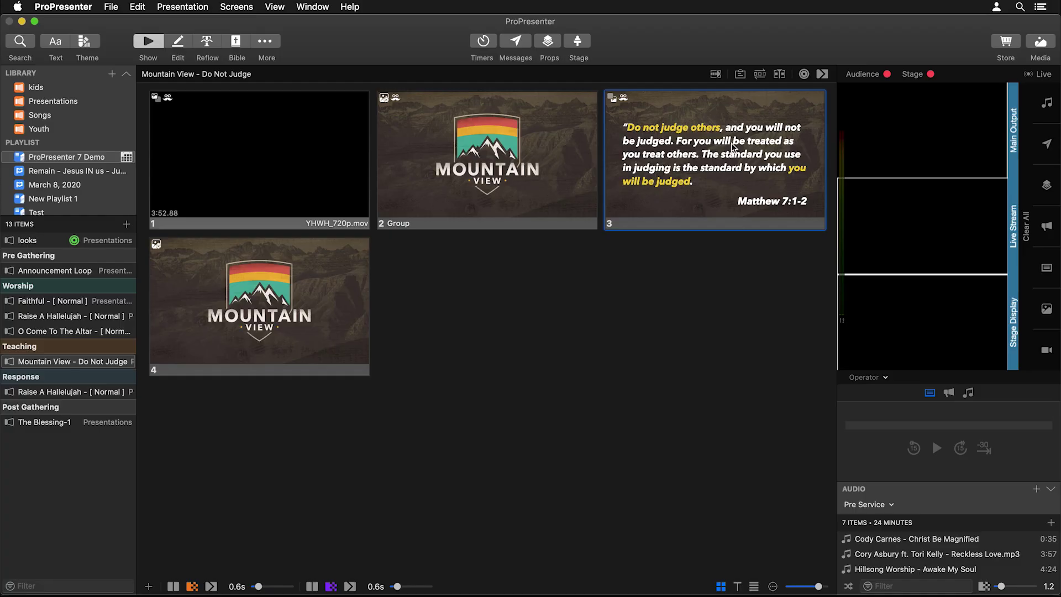
# Show the Matthew 7:1-2 slide of Mountain View - Do Not Judge live, and open its slide notes for editing.
pyautogui.click(732, 147)
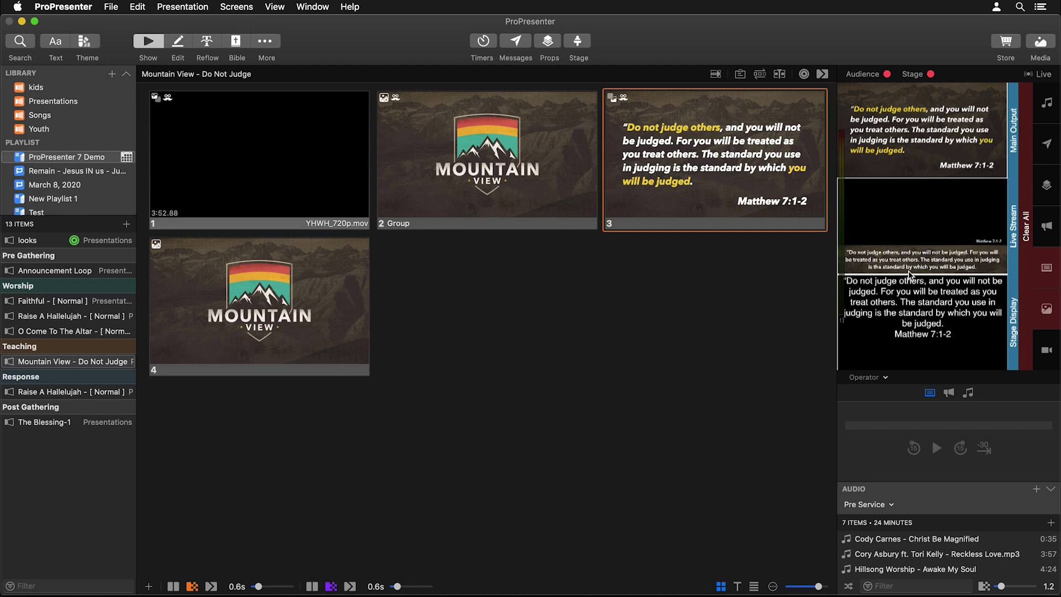
pyautogui.click(181, 43)
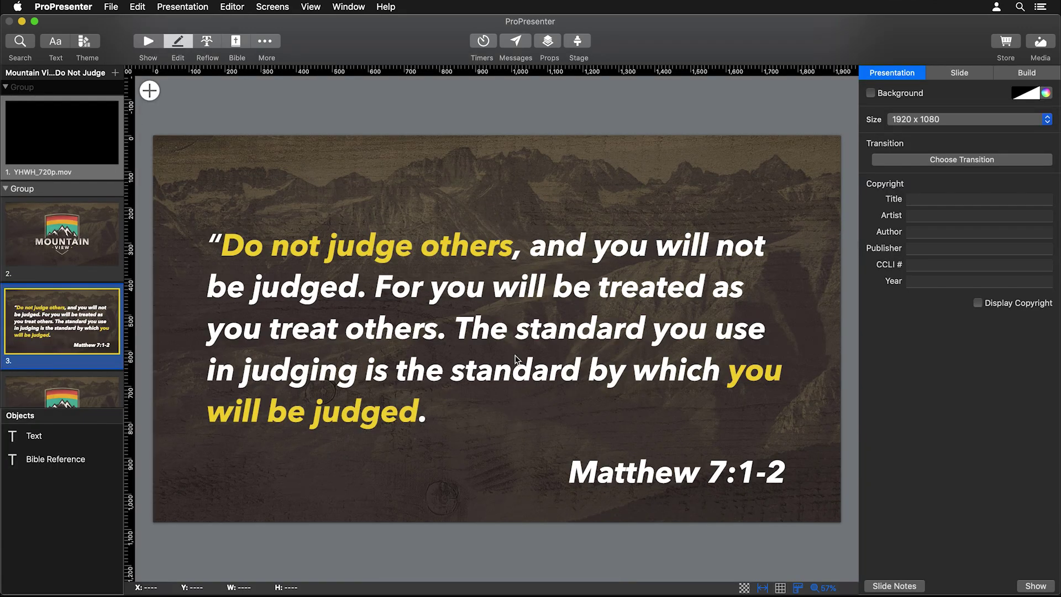
pyautogui.click(897, 588)
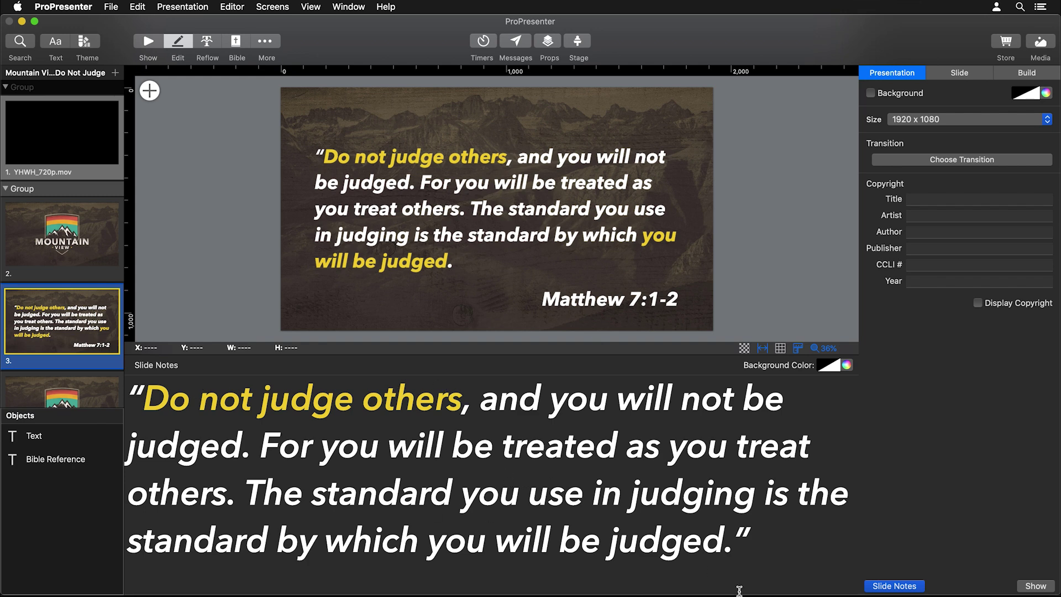
# Color the word "judged" in the last line of the slide notes yellow.
pyautogui.moveTo(723, 541); pyautogui.dragTo(599, 542)
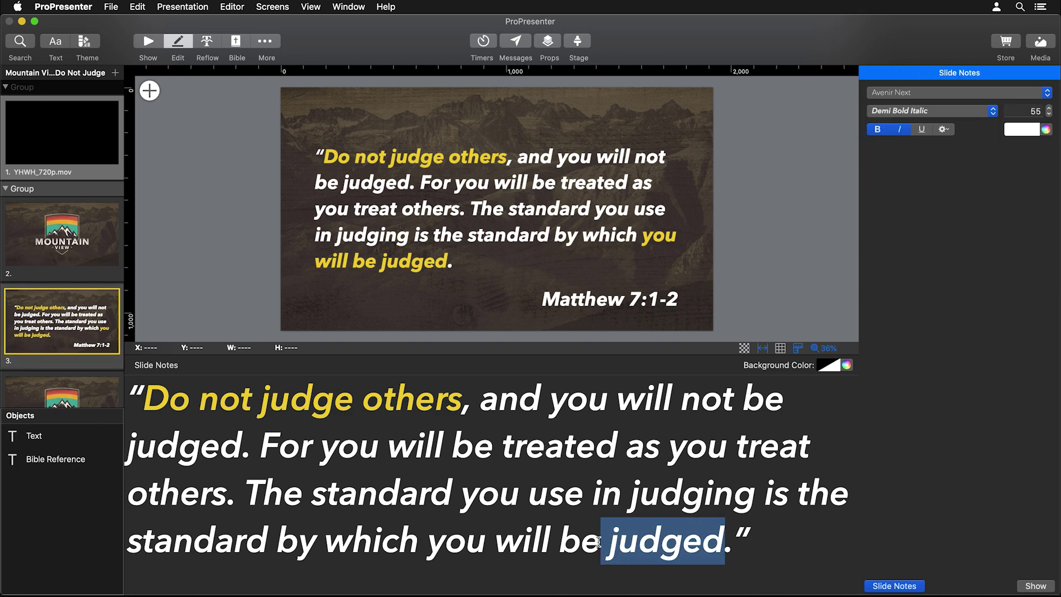
pyautogui.click(1032, 132)
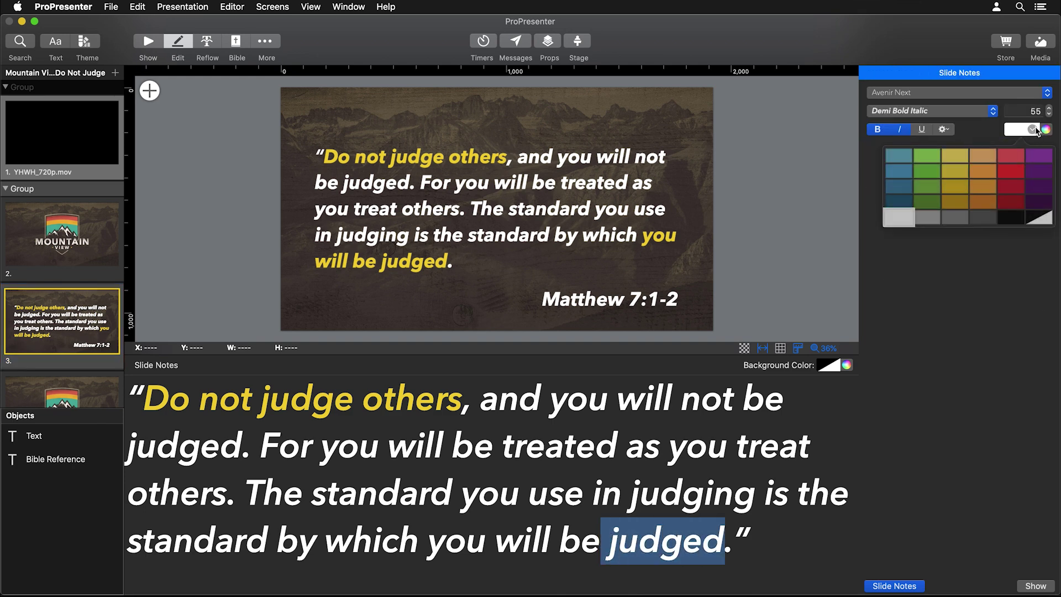
pyautogui.click(963, 168)
pyautogui.click(676, 427)
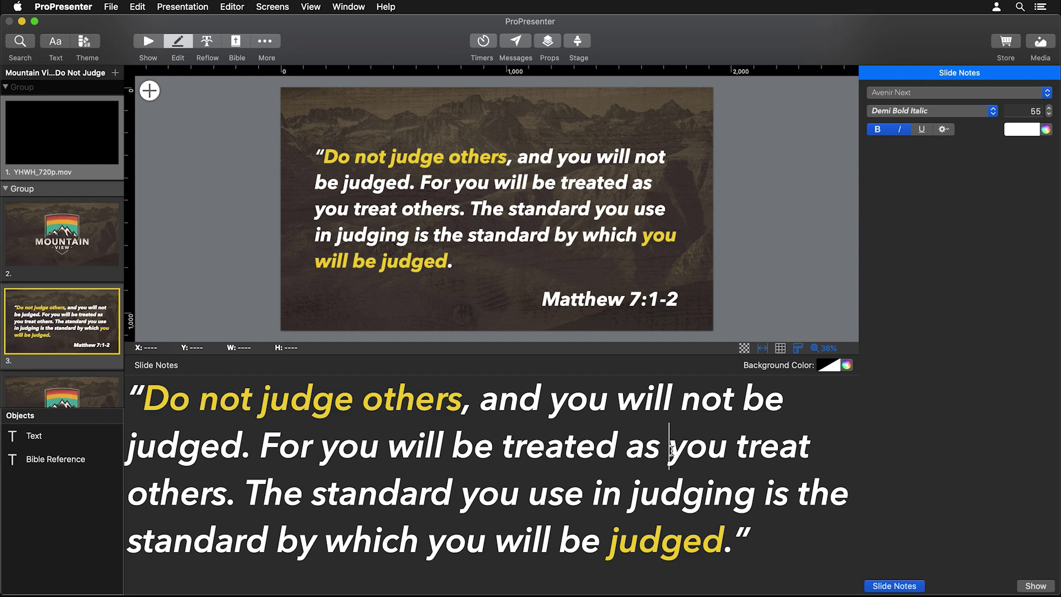